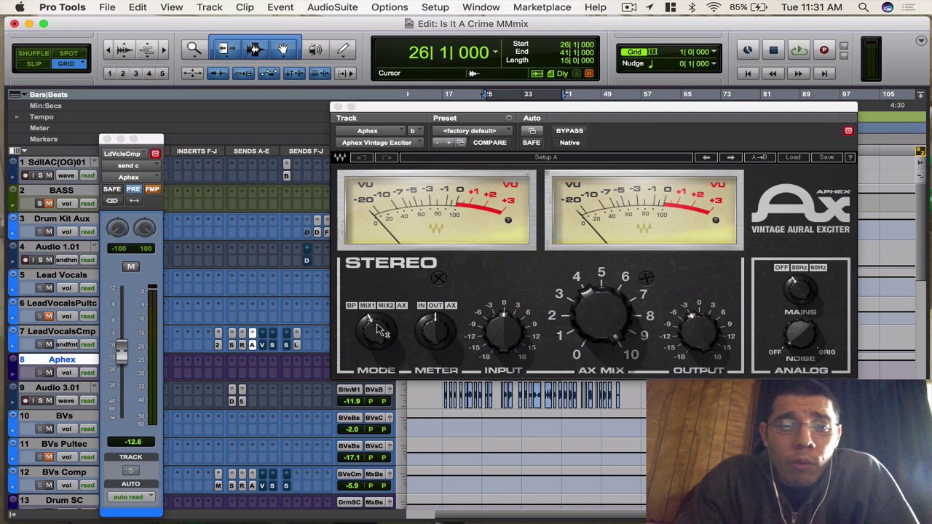
Step: Switch the Aphex Vintage Exciter's Mode control back and forth between MIX1 and AX, finishing on MIX1
left_click_drag(382, 331, 377, 329)
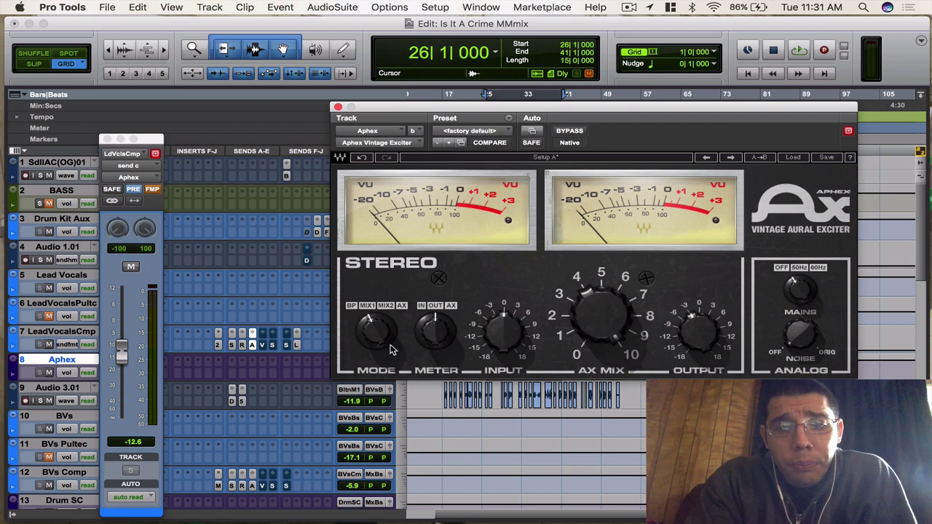
mouse_move(625, 346)
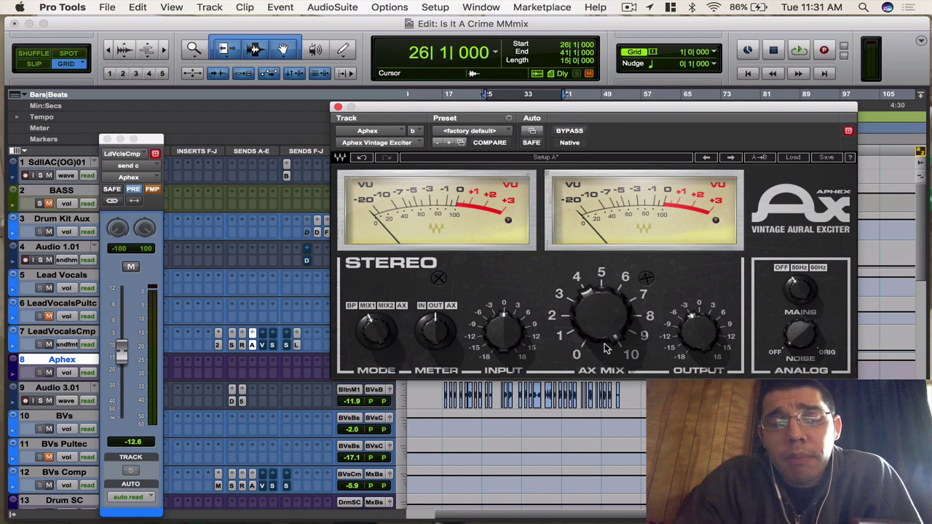
left_click(403, 307)
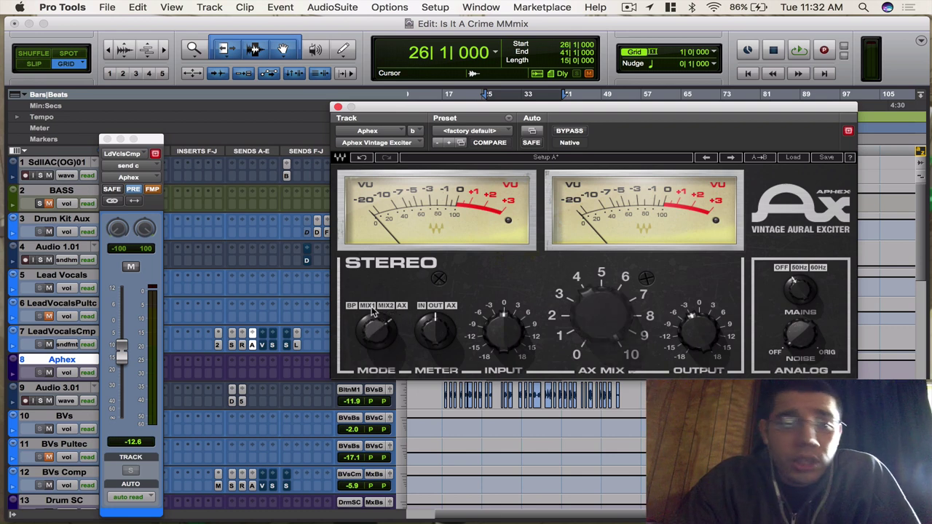
left_click(371, 307)
left_click(405, 307)
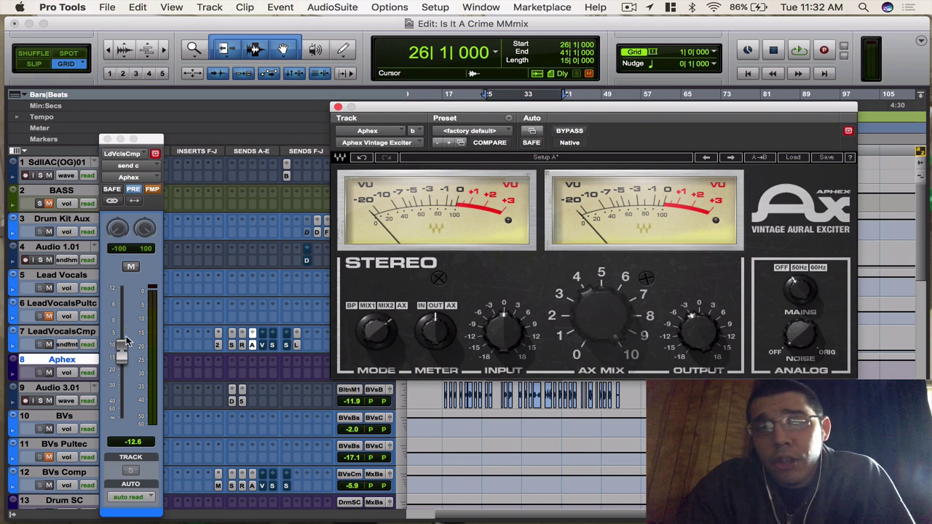
left_click(368, 308)
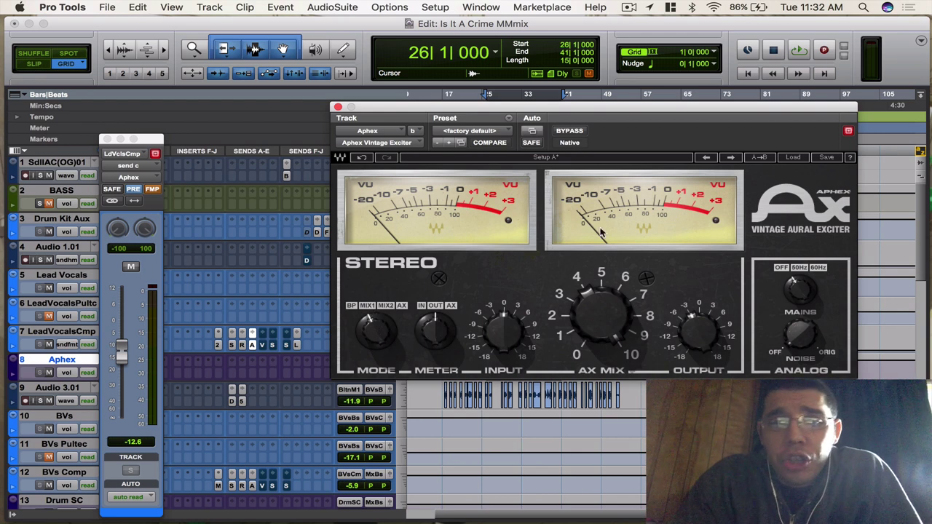
Step: Cycle the exciter's Meter selector through IN, OUT and AX, and return it to OUT
left_click(421, 311)
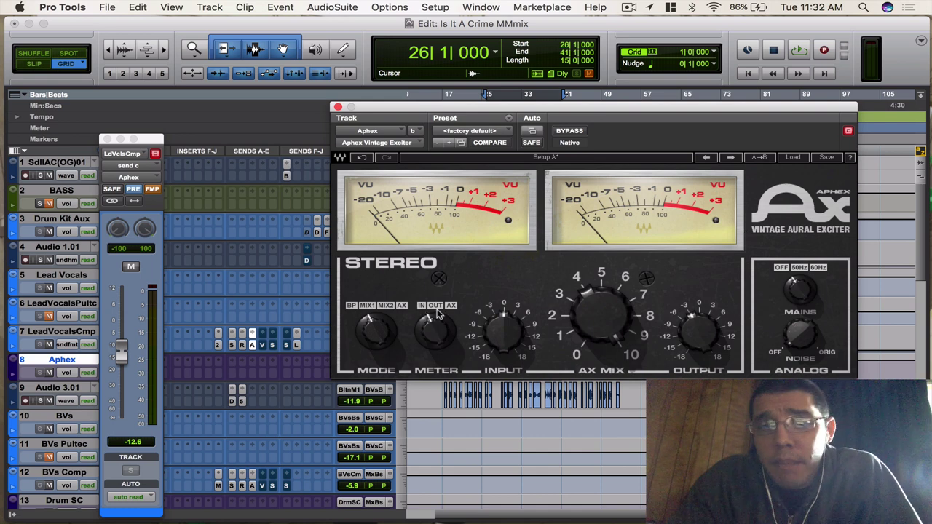
left_click(438, 309)
left_click(452, 310)
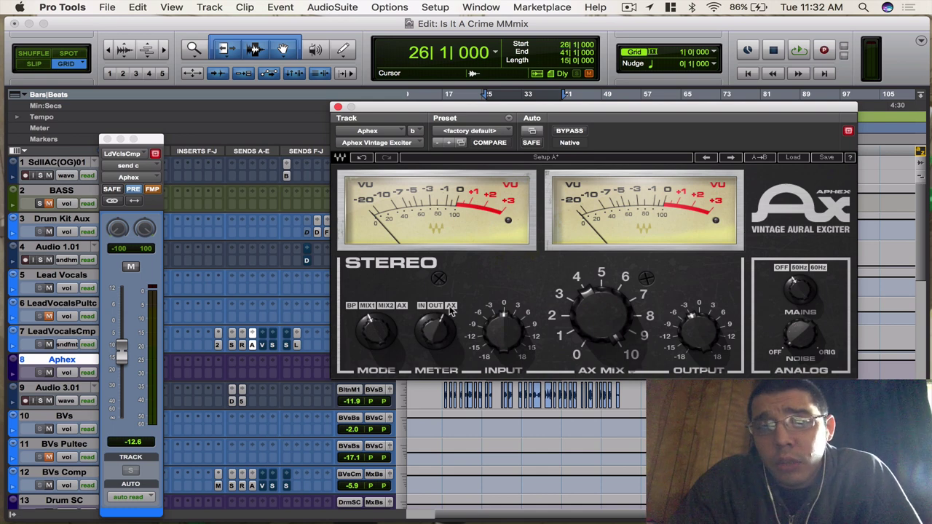
left_click(437, 309)
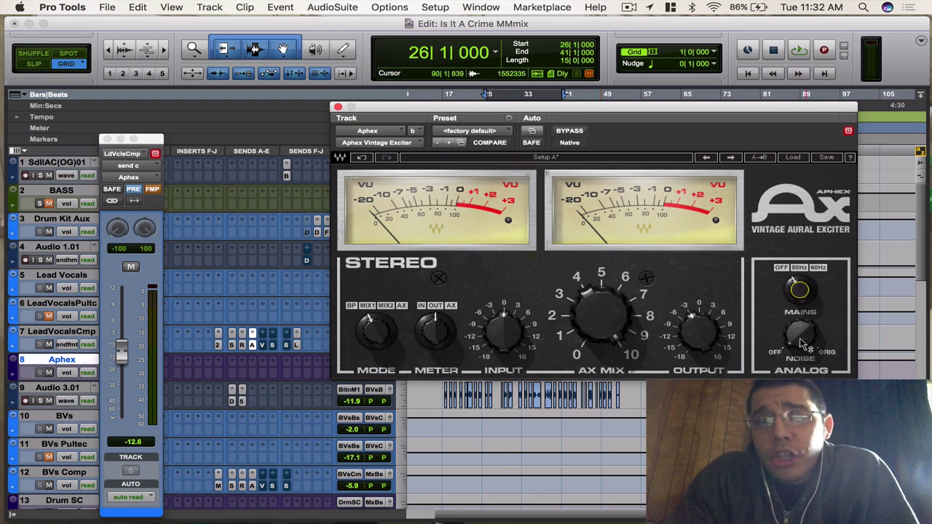
Step: Toggle the exciter's analog Noise control between Off and Orig., and adjust the calibration screw above the Mode and Meter knobs
mouse_move(801, 342)
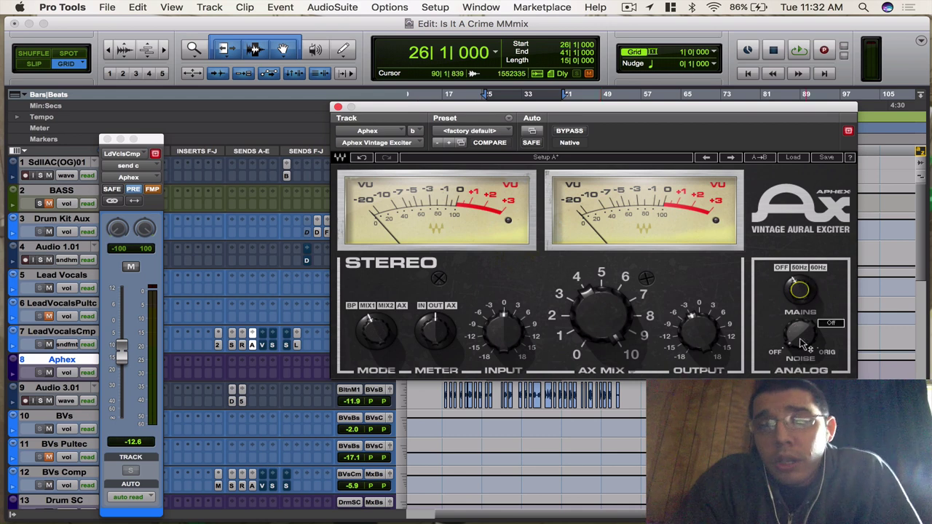
left_click(801, 342)
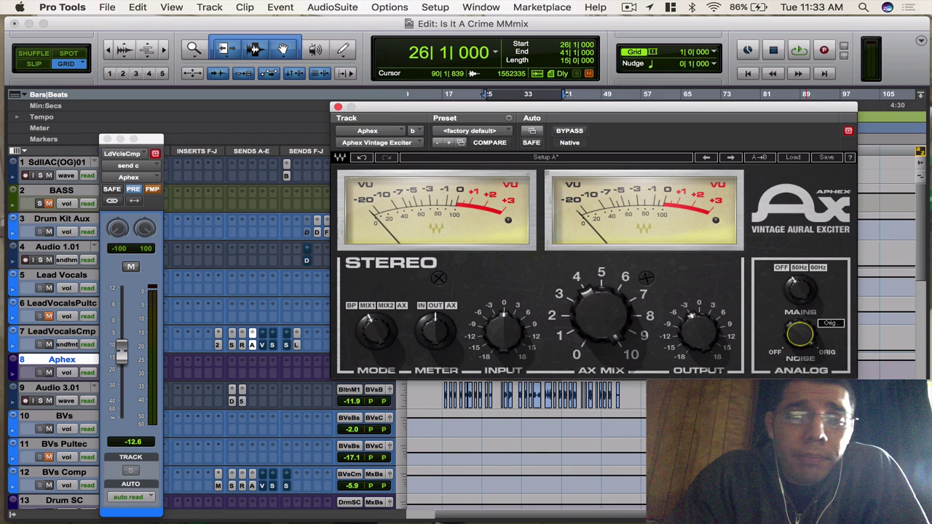
left_click(804, 342)
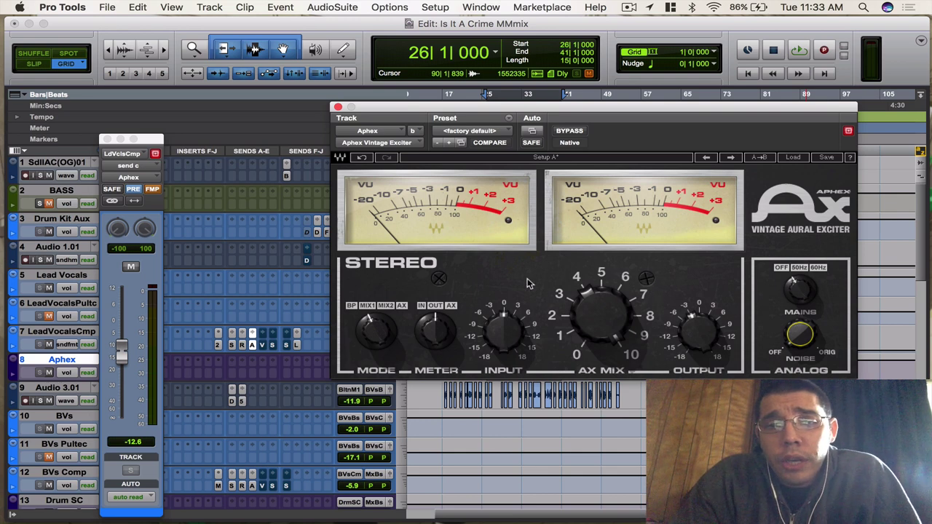
left_click(440, 281)
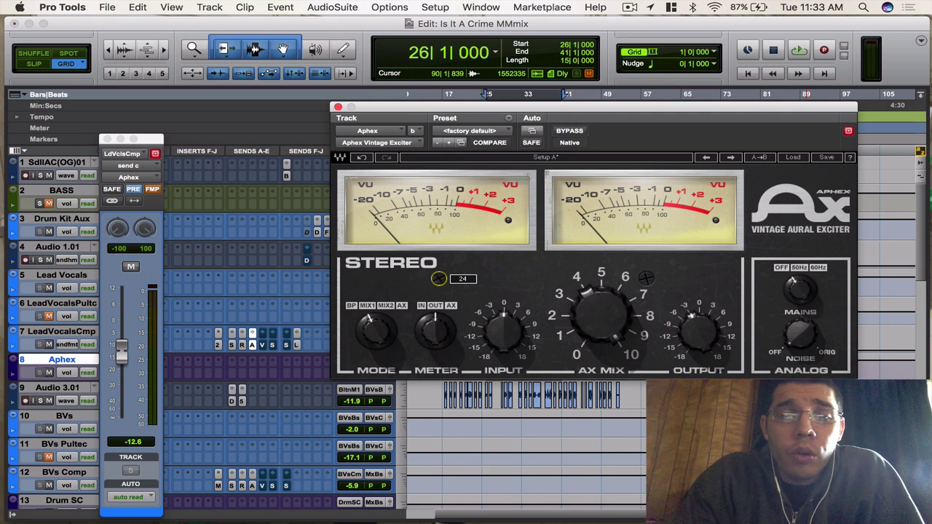
mouse_move(440, 281)
left_mouse_down()
mouse_move(439, 298)
mouse_move(441, 268)
left_mouse_up()
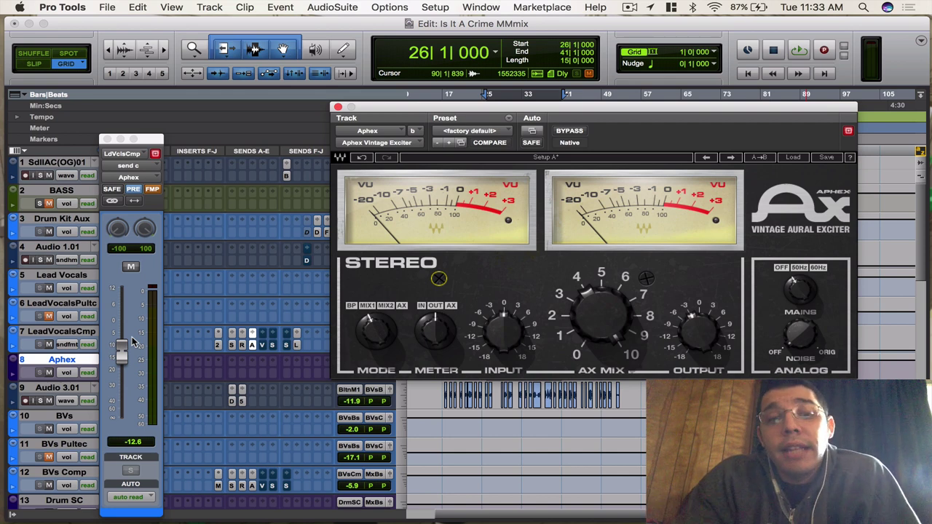
Step: Raise the lead vocal send to the Aphex to +7.5 dB and audition the MIX1, MIX2 and AX modes during playback
left_click_drag(124, 353, 126, 297)
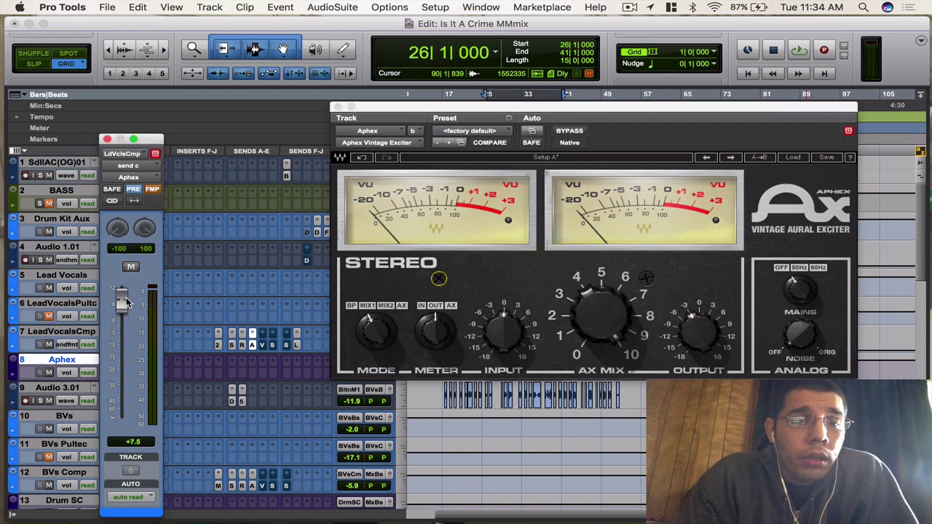
key("space")
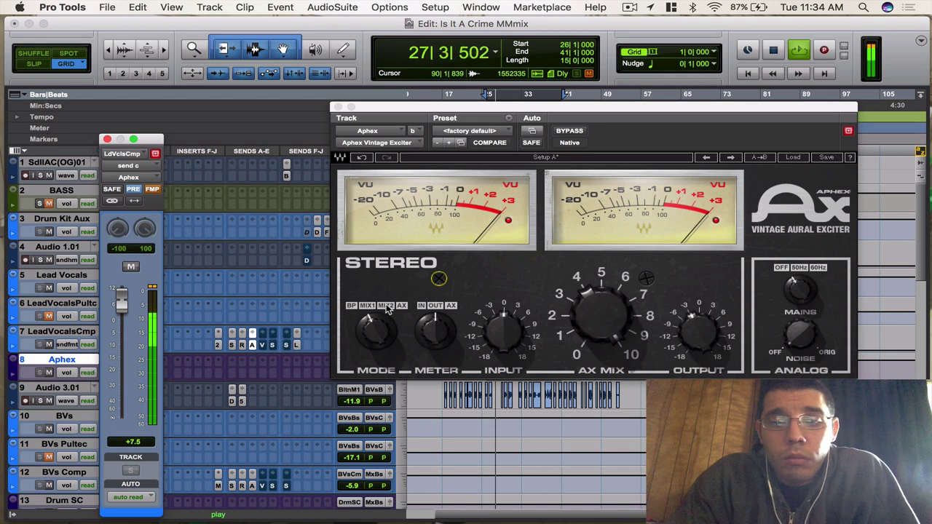
left_click(388, 309)
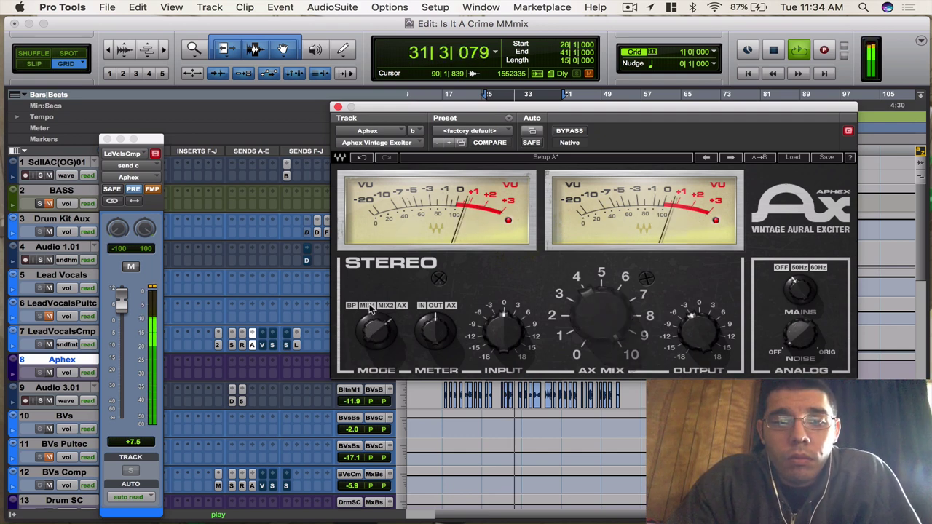
left_click(369, 306)
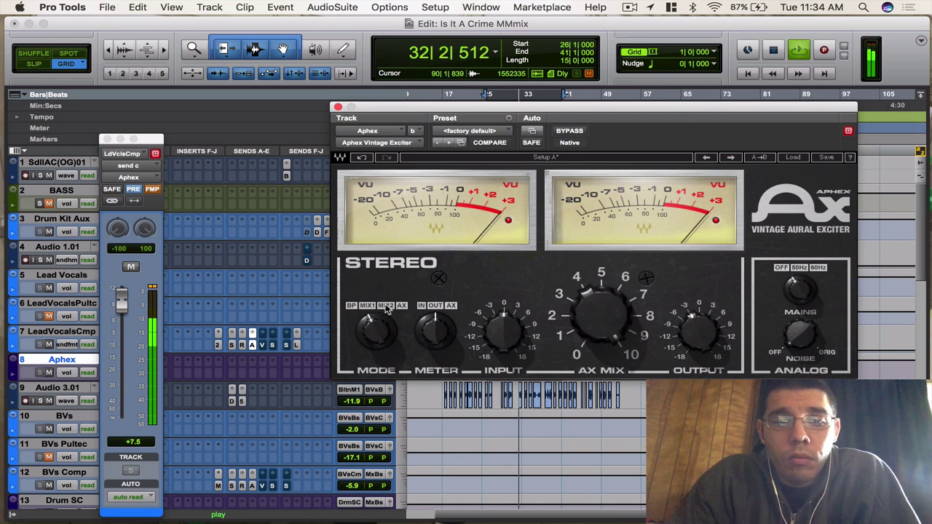
left_click(386, 306)
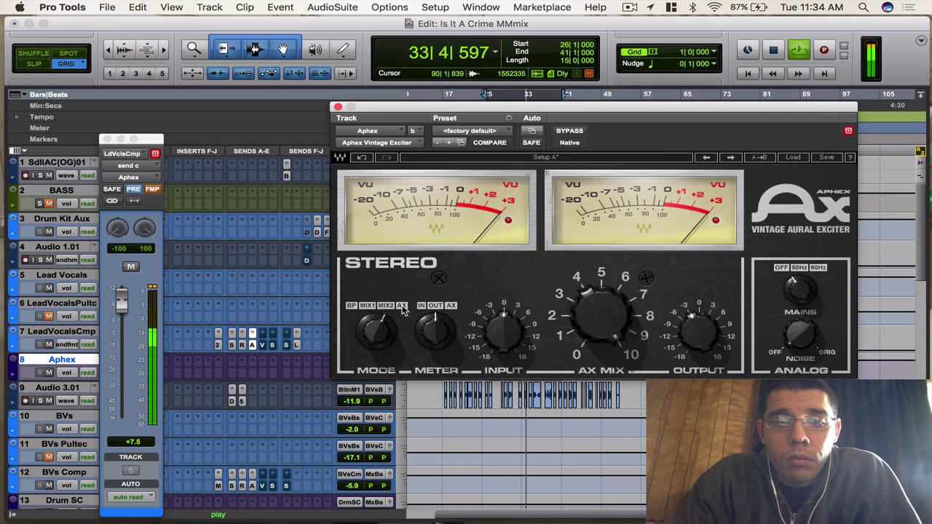
left_click(402, 306)
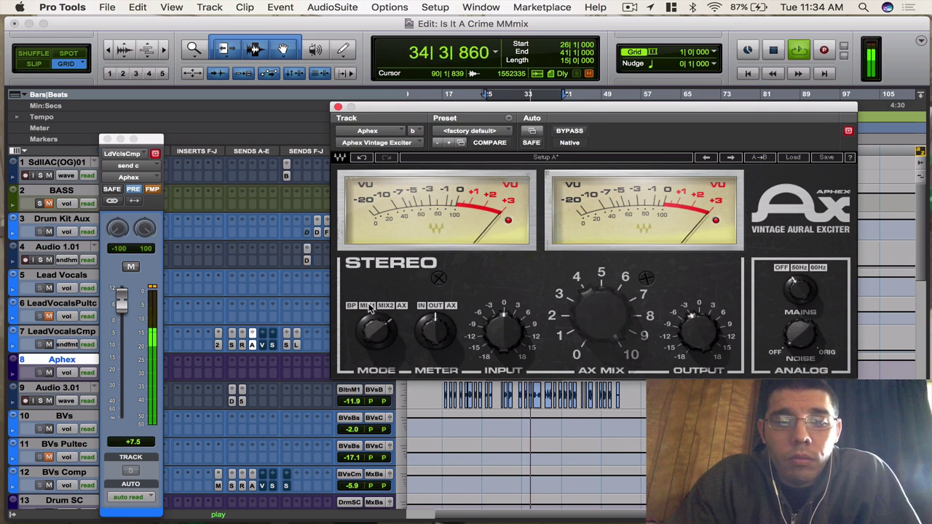
left_click(369, 306)
key("space")
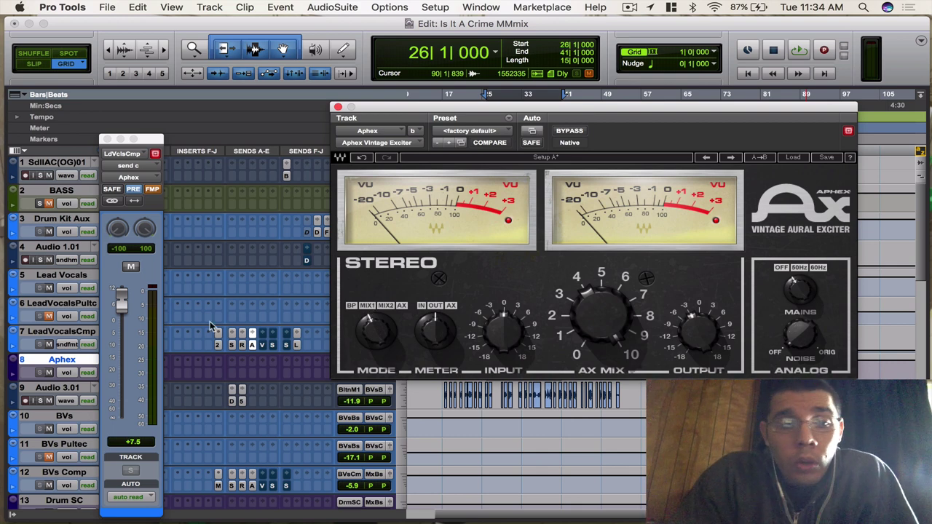
Step: Set the lead vocal send to the Aphex to -12.6 dB and compare BP with MIX1 during playback
left_click_drag(141, 338, 140, 340)
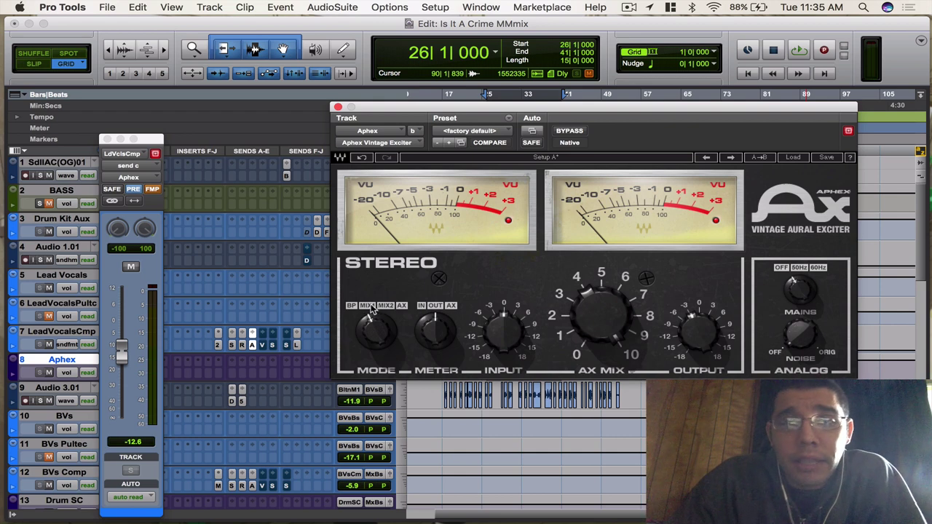
key("space")
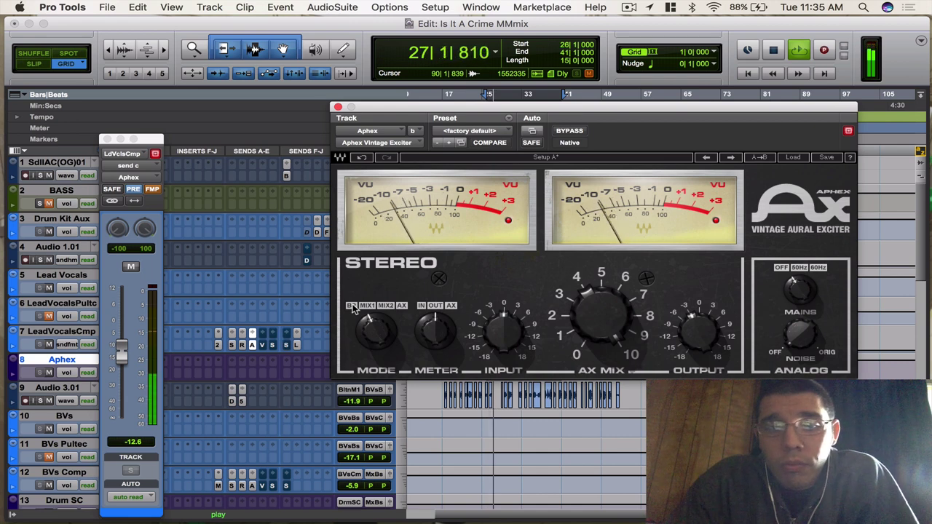
left_click(352, 308)
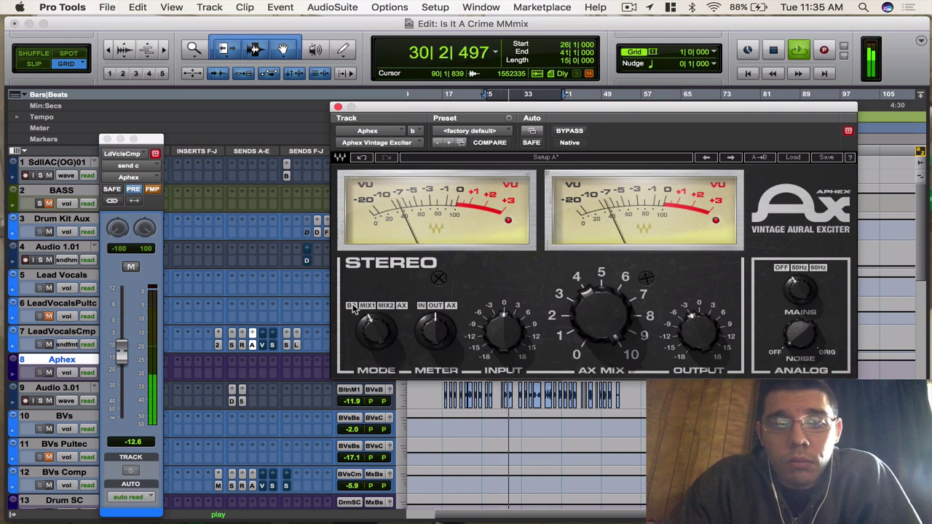
left_click(354, 308)
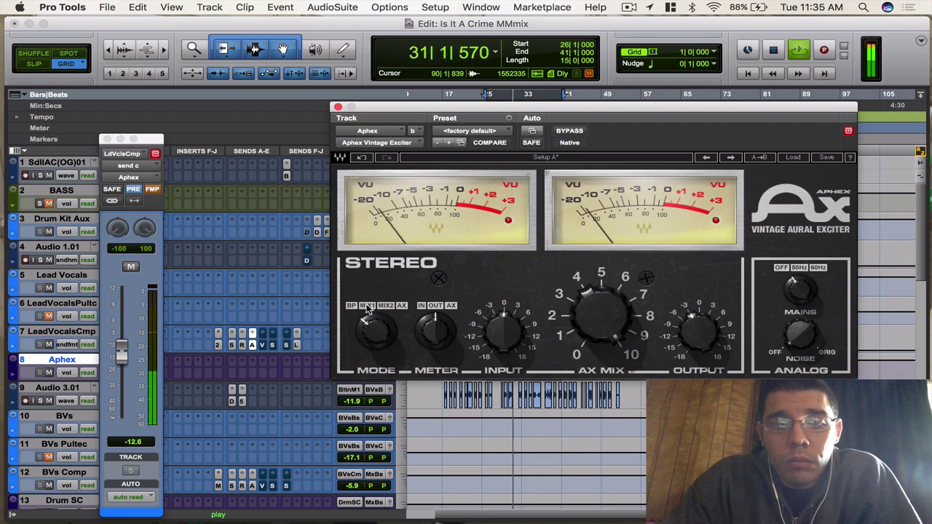
left_click(368, 308)
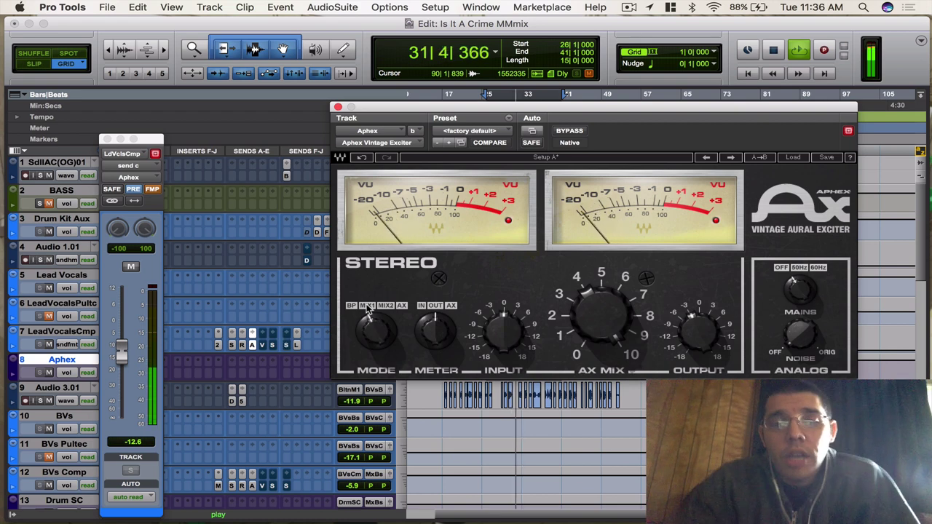
key("space")
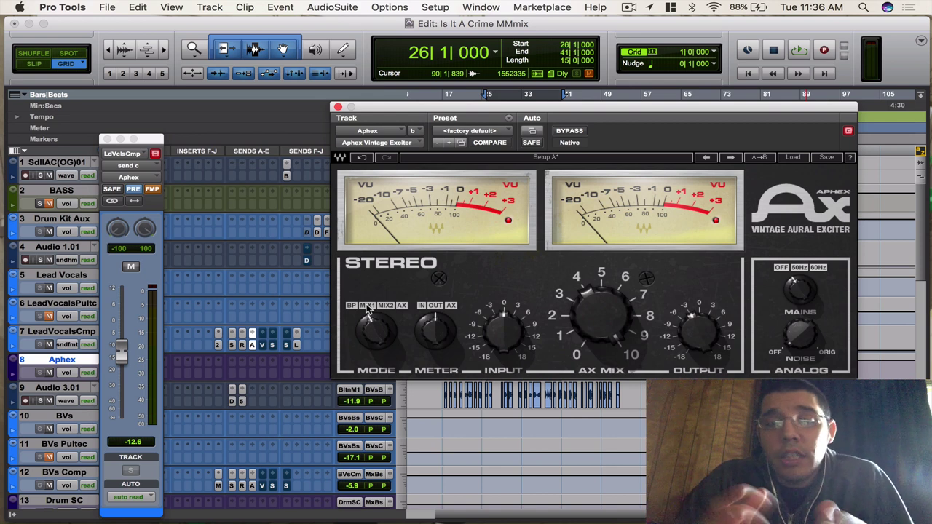
Step: Play the selected section while alternating the exciter's mode mainly between BP and MIX2 to compare them, finishing on MIX2
left_click(388, 306)
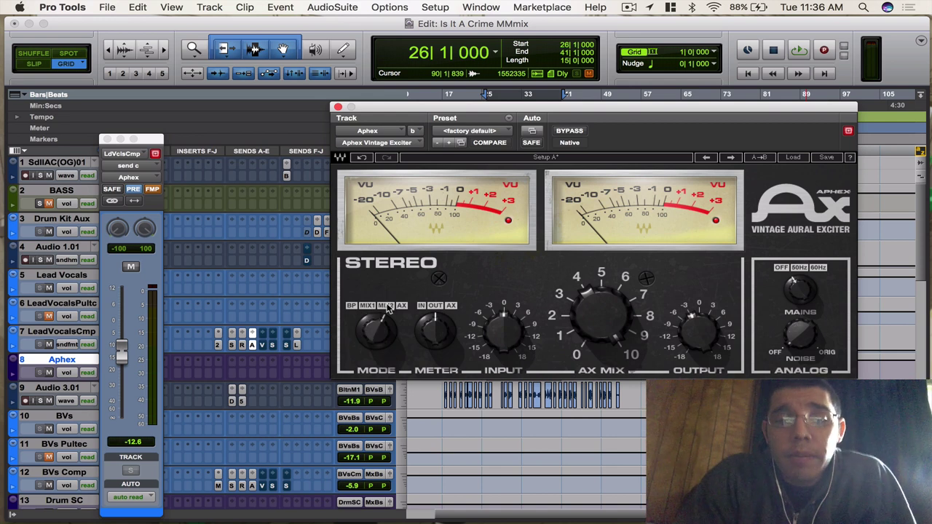
left_click(352, 307)
key("space")
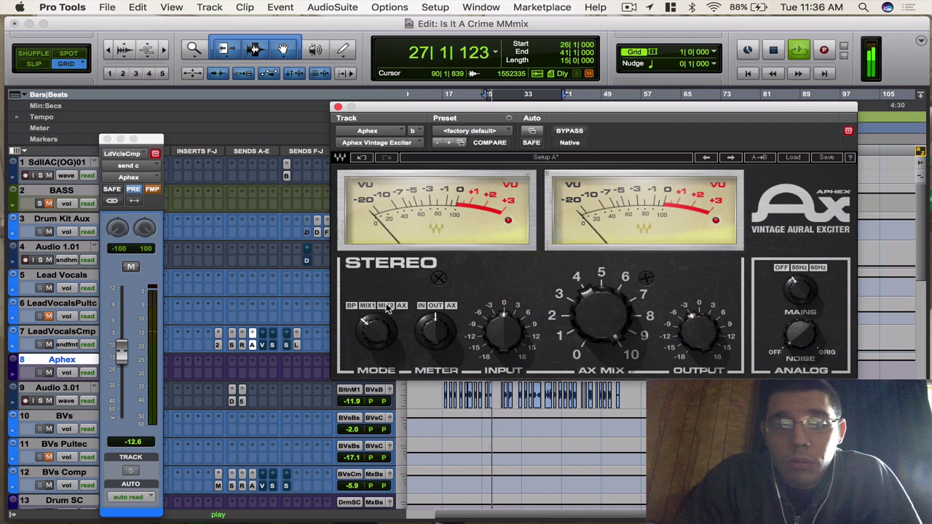
left_click(388, 307)
left_click(367, 306)
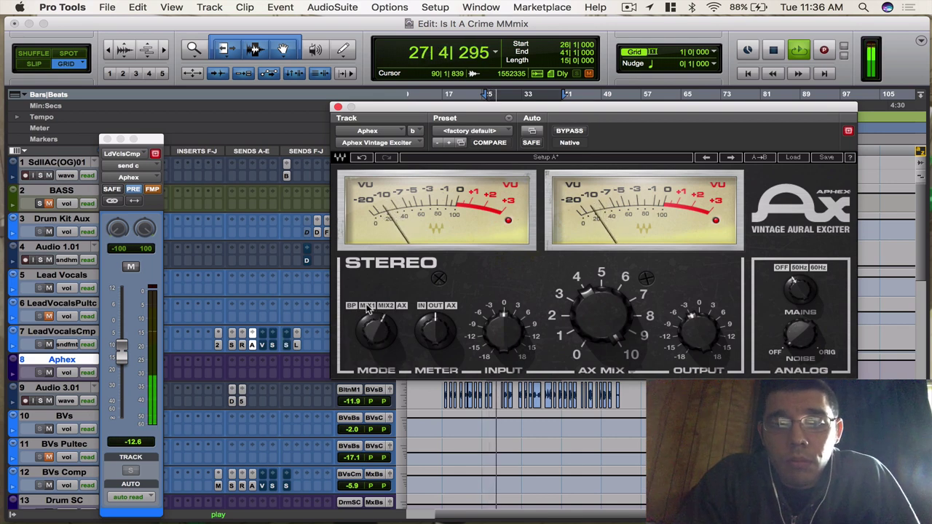
left_click(352, 307)
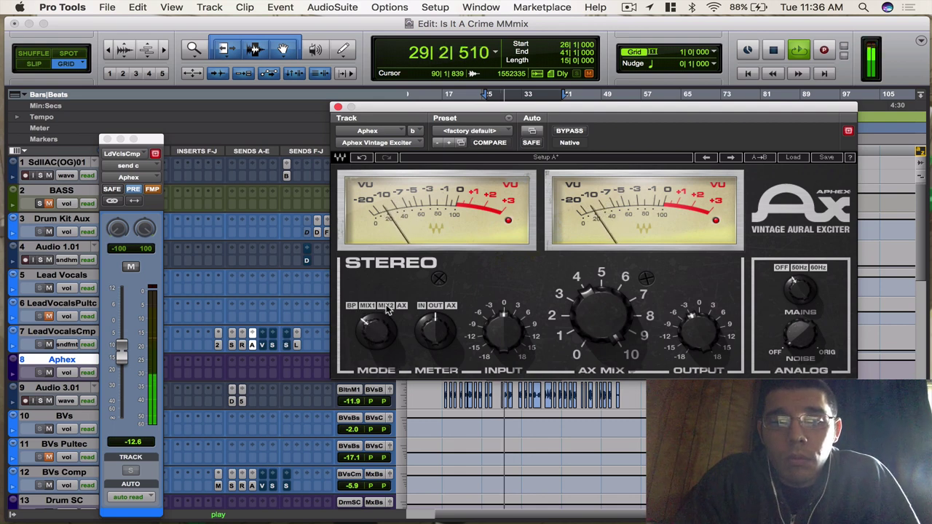
left_click(388, 307)
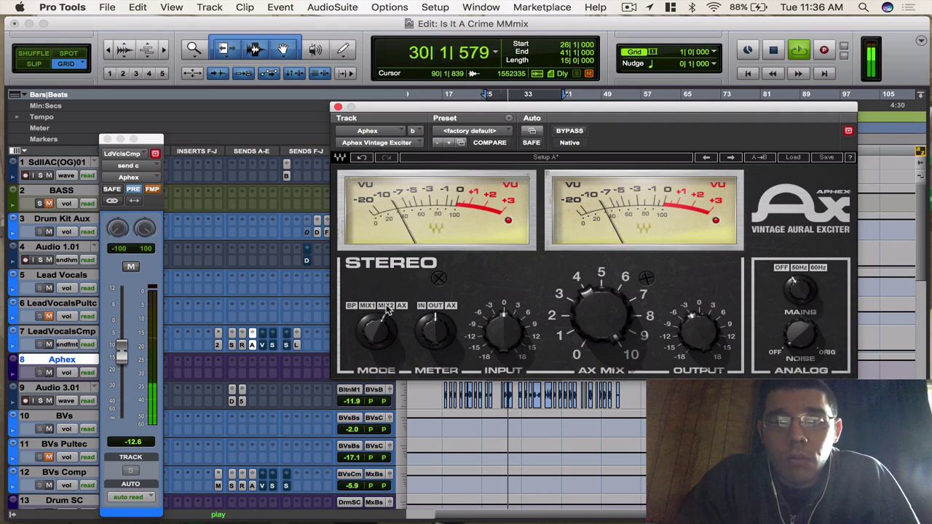
left_click(355, 307)
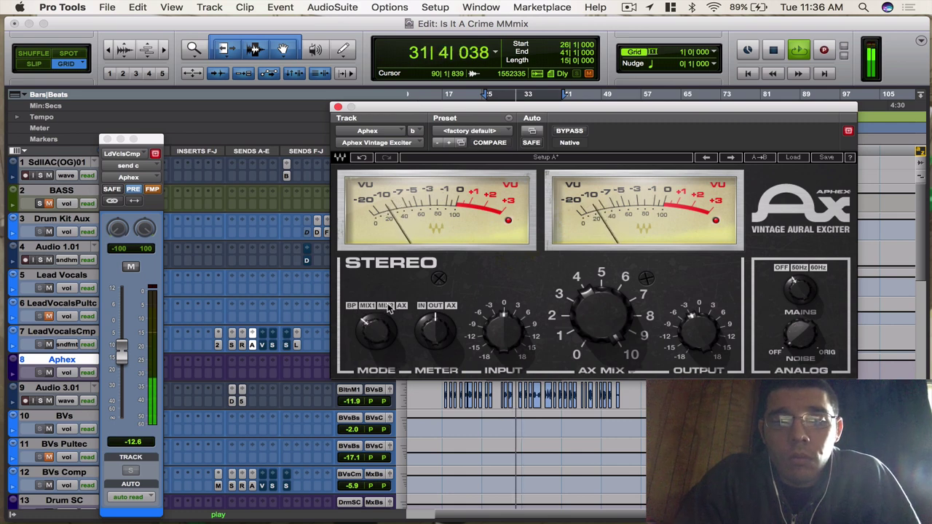
left_click(387, 307)
key("space")
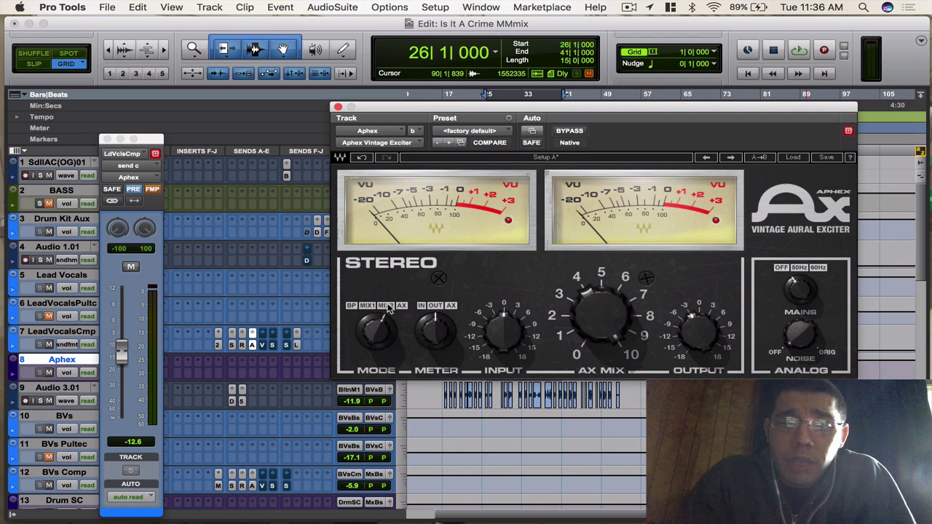
Step: Change the exciter's mode to MIX1 and finally to AX with playback stopped
left_click(369, 307)
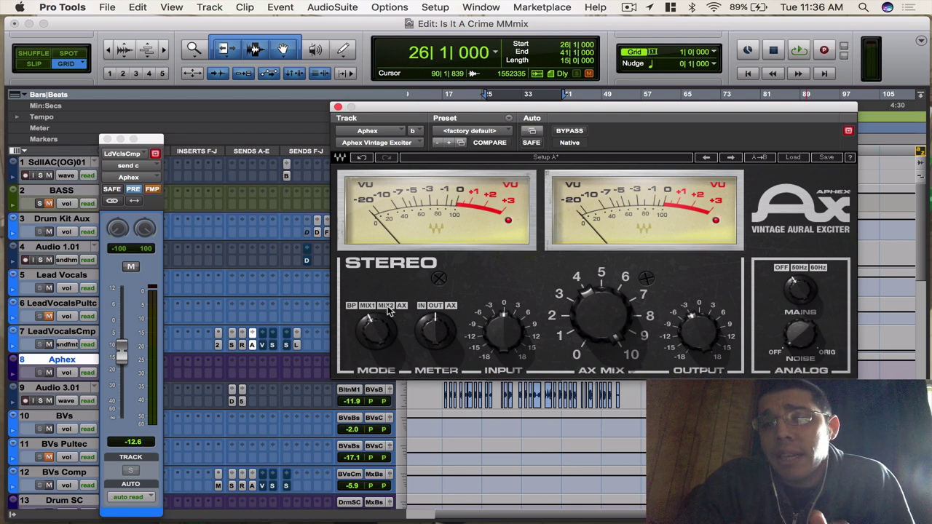
left_click(402, 309)
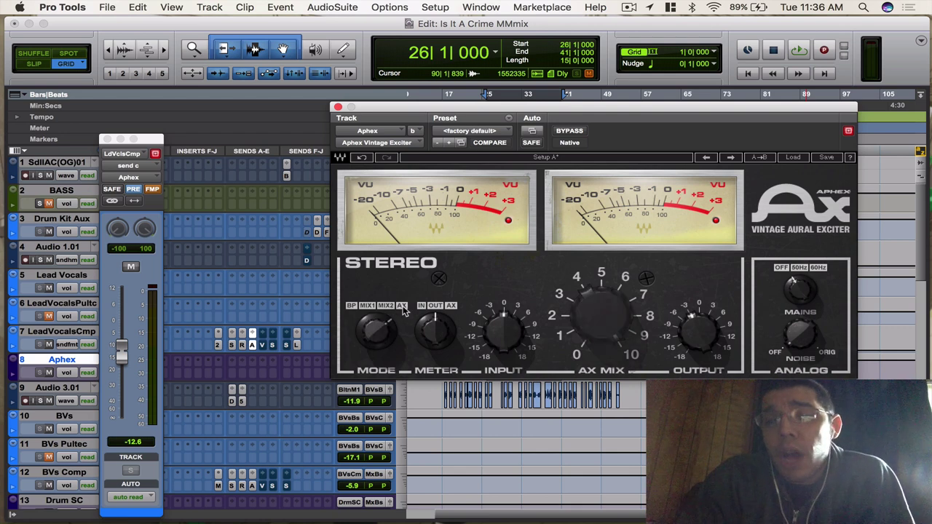
Step: Play the selected section while alternating the exciter's mode between BP and AX, and stop playback on AX
left_click(350, 307)
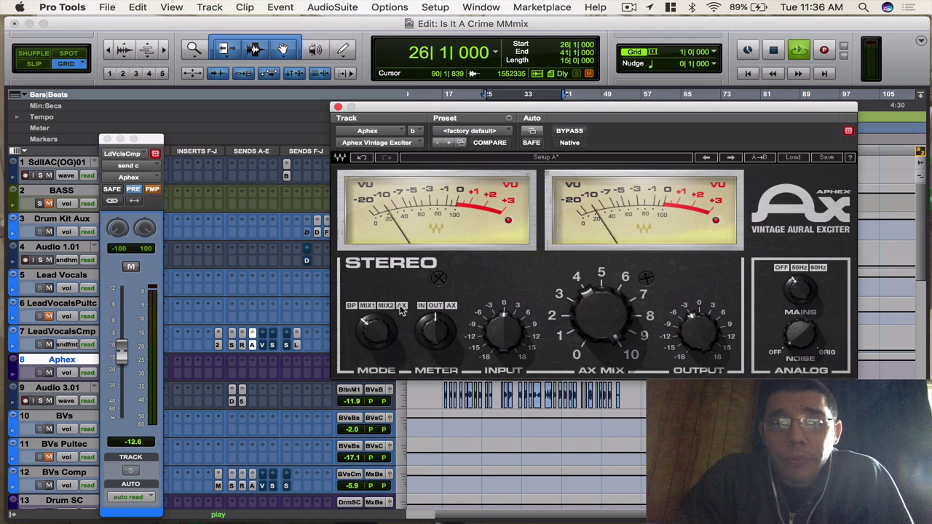
key("space")
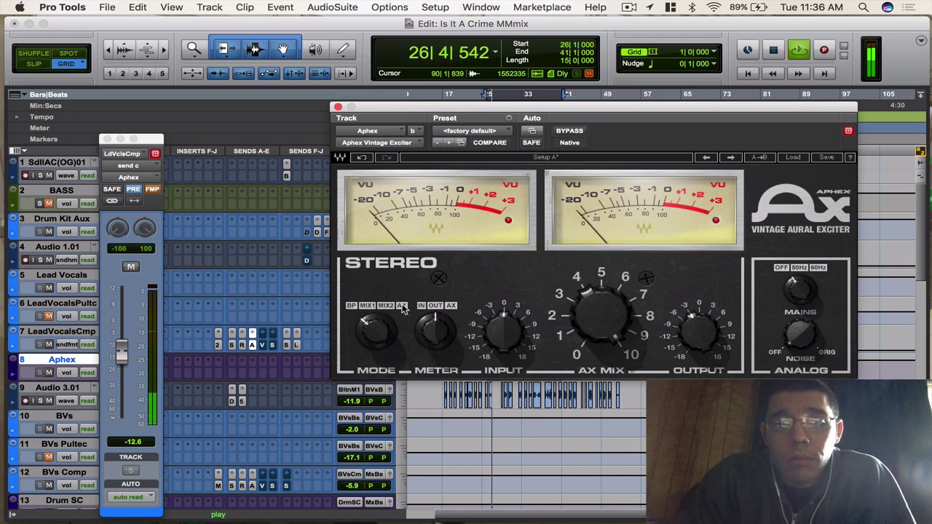
left_click(352, 307)
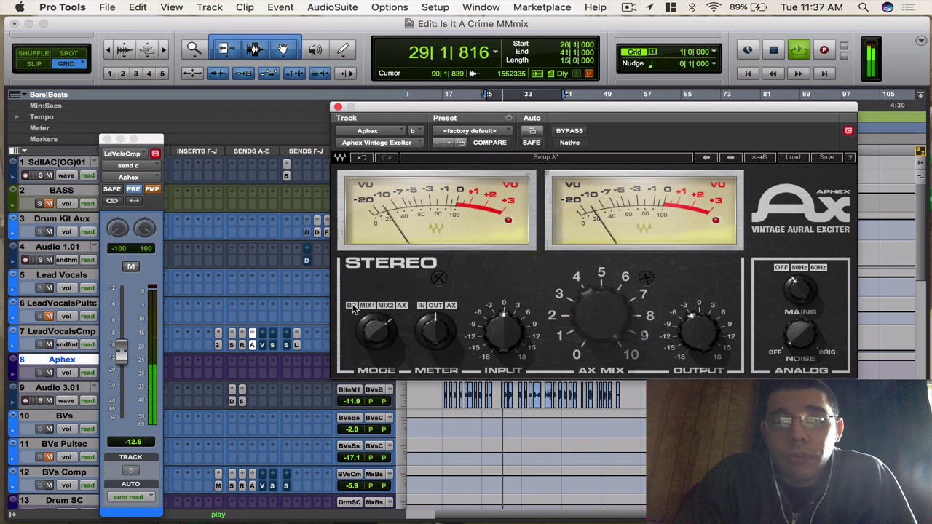
left_click(366, 306)
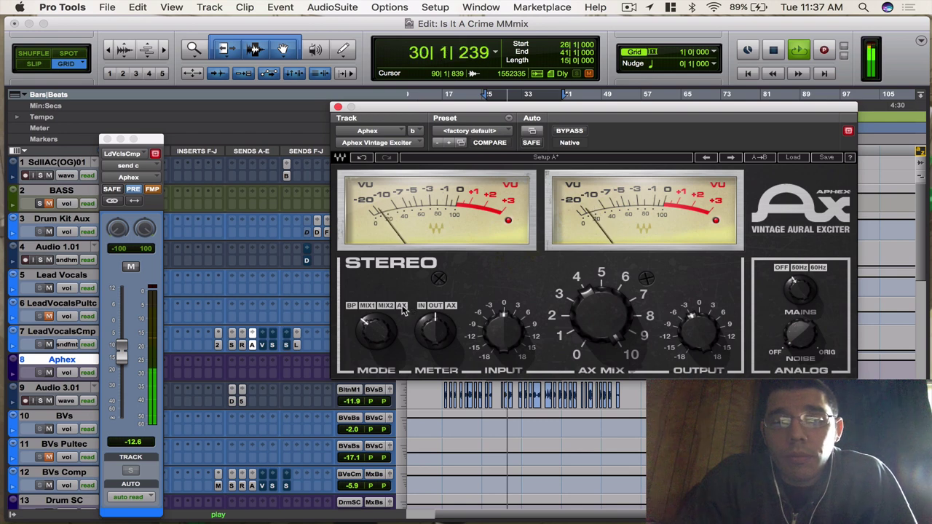
left_click(402, 307)
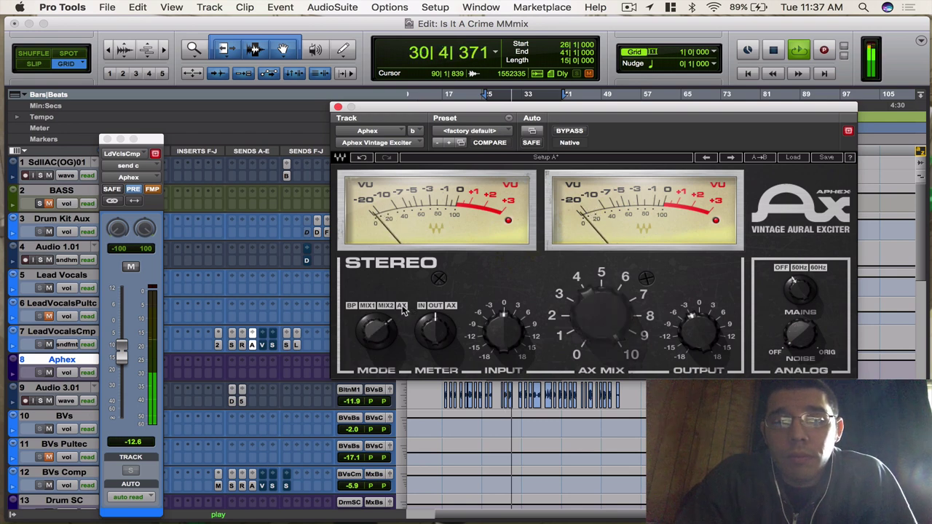
left_click(366, 306)
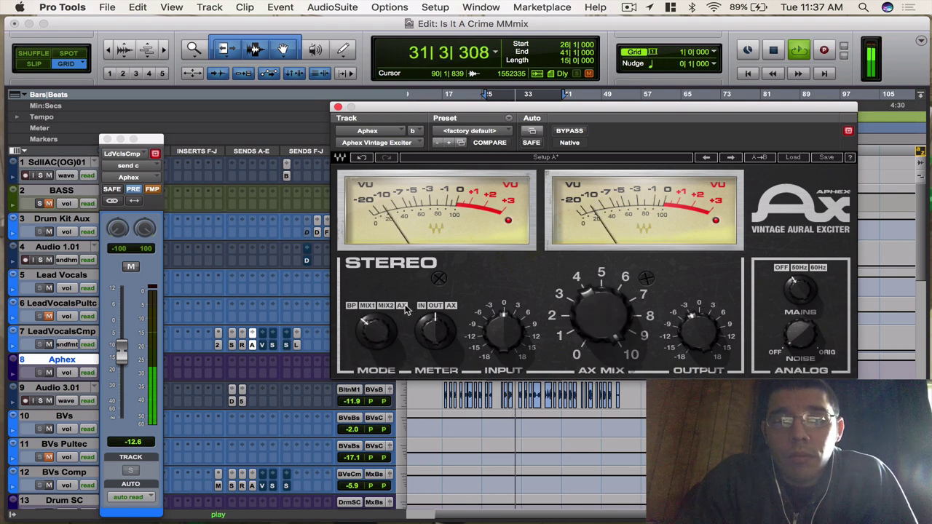
left_click(403, 306)
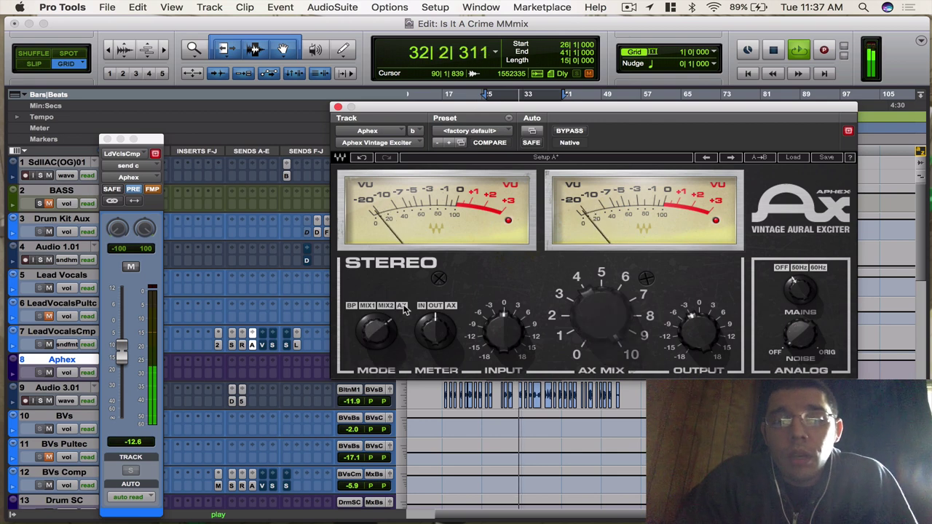
key("space")
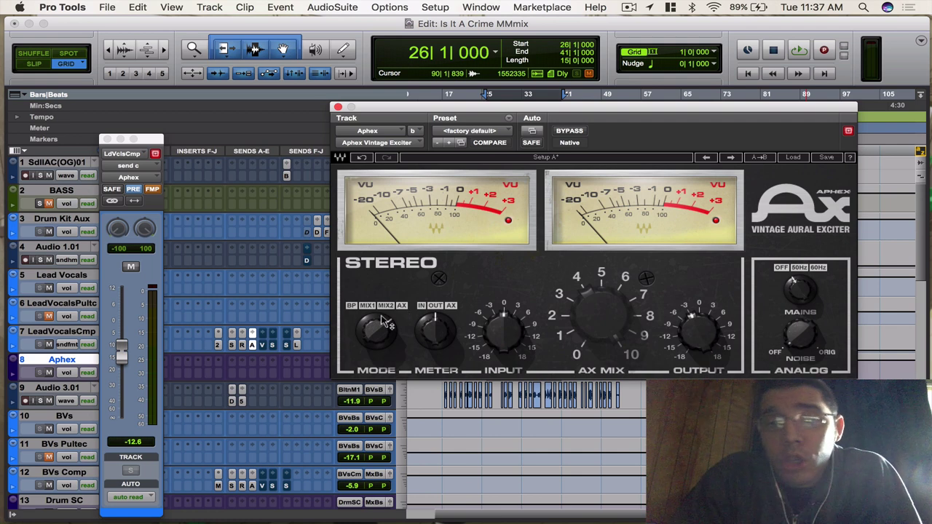
Step: Compare the exciter's MIX1, MIX2 and AX modes during playback, finishing on MIX1 with playback stopped
left_click(372, 309)
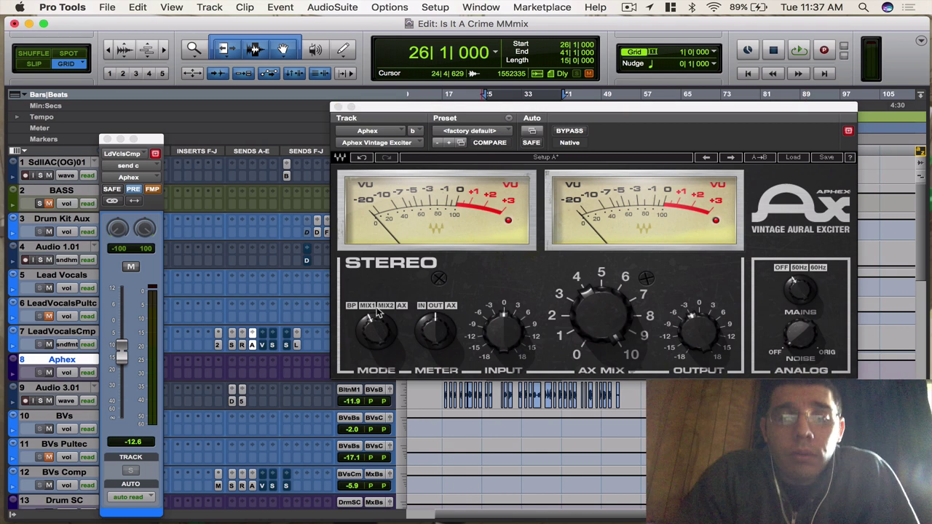
key("space")
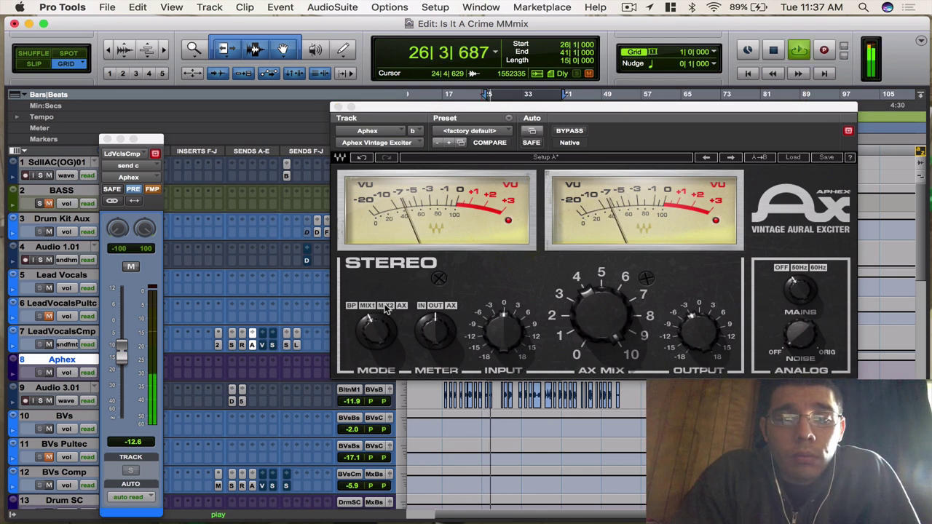
left_click(386, 309)
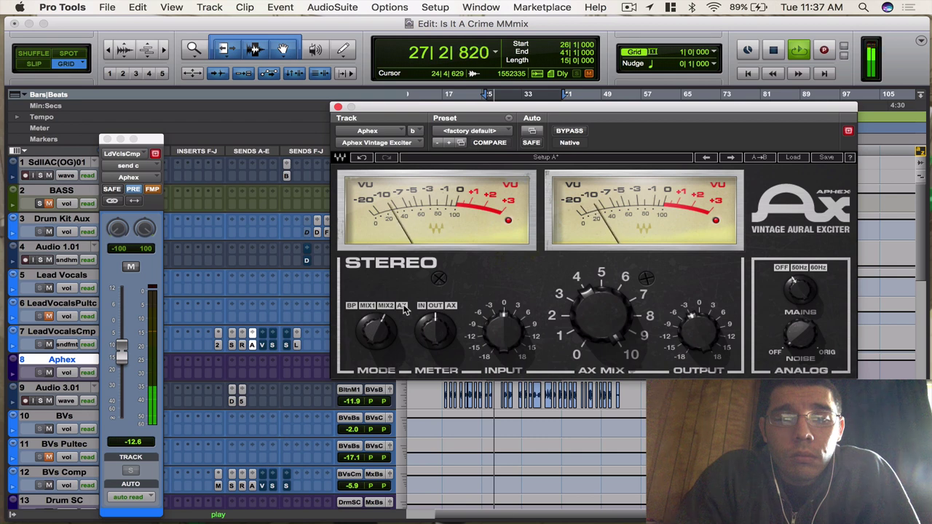
left_click(370, 309)
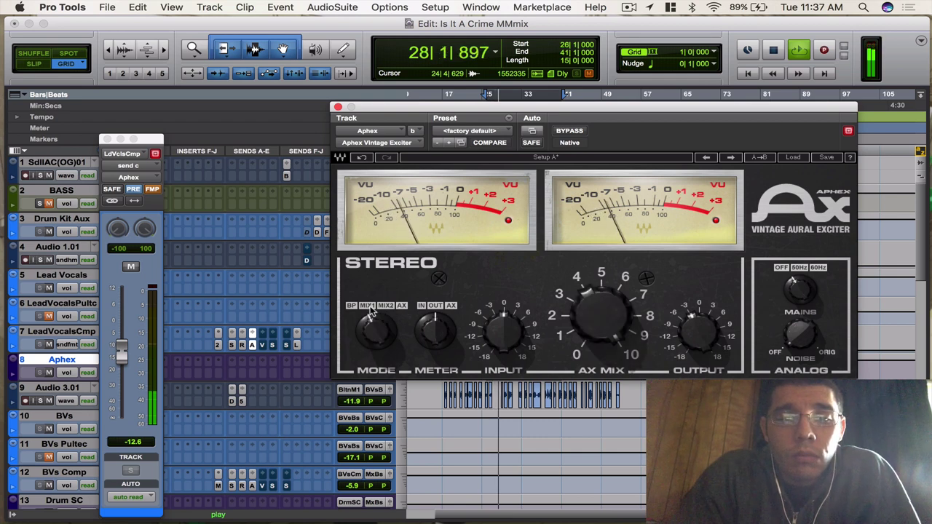
left_click(402, 306)
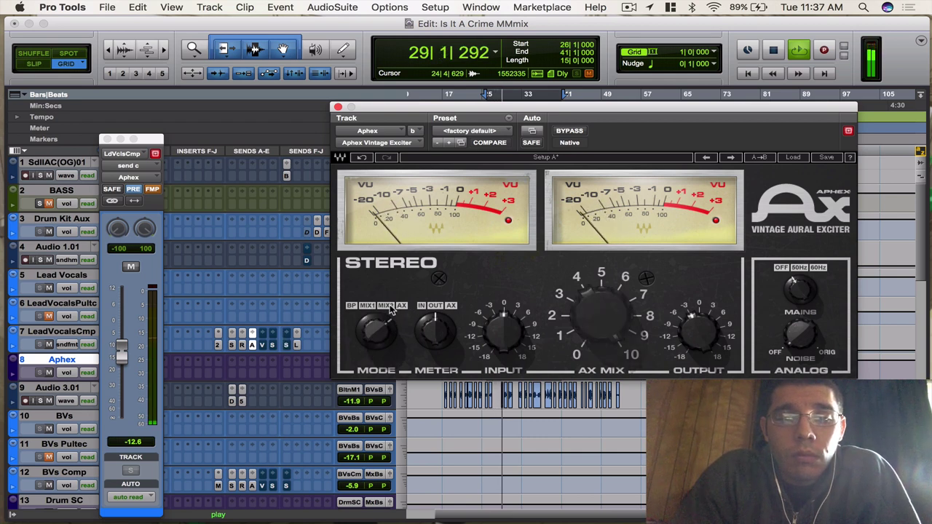
left_click(377, 309)
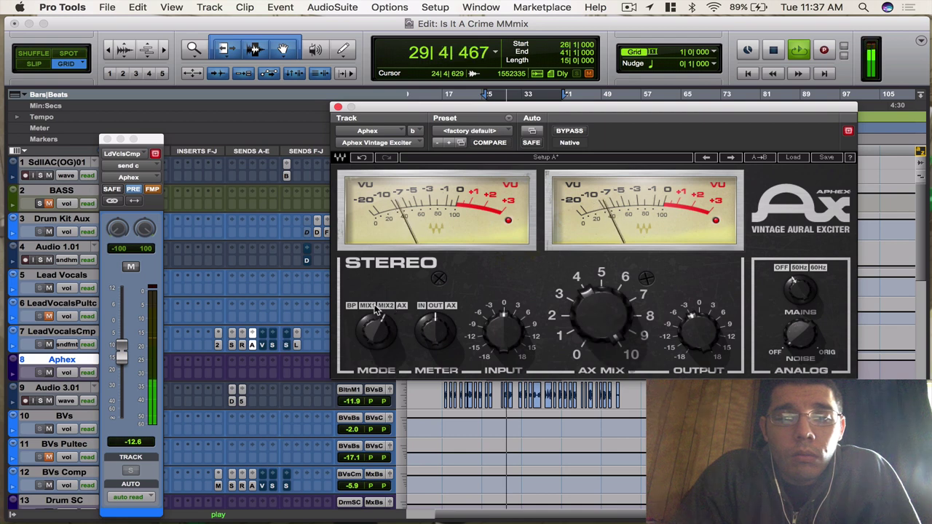
left_click(404, 307)
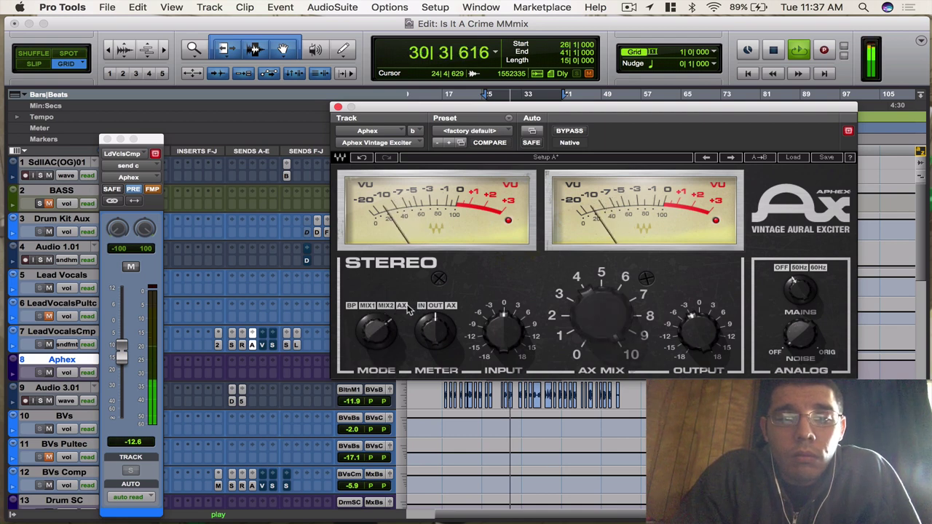
left_click(371, 309)
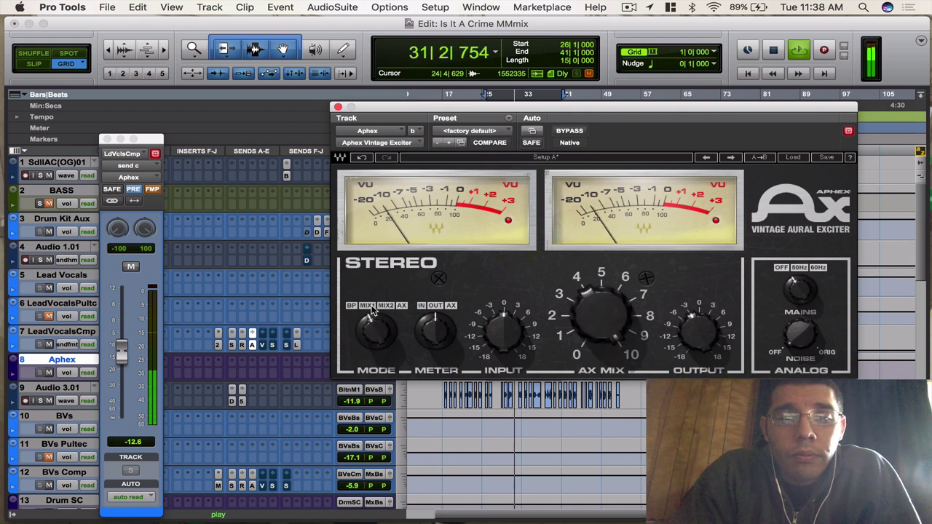
key("space")
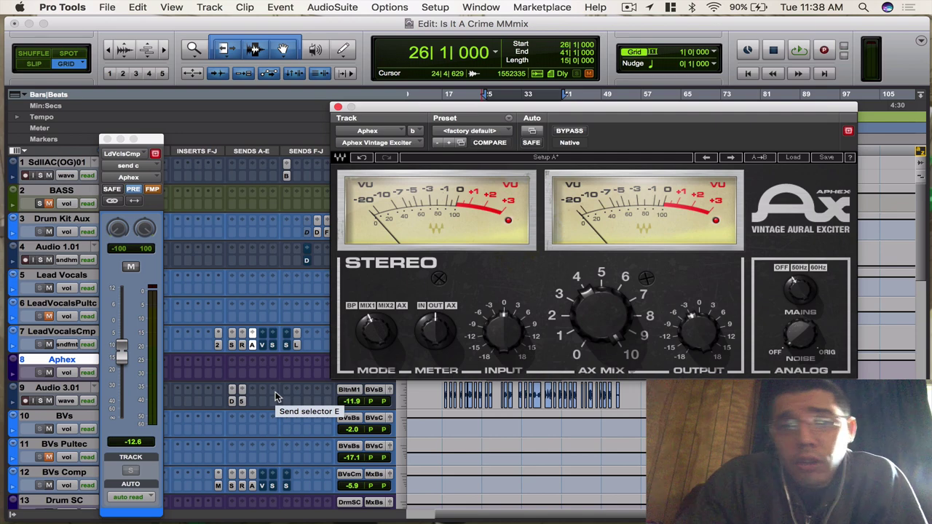
Step: Close the exciter on the Aphex track and insert a multichannel Aphex Vintage Exciter on the Router track
left_click(340, 110)
scroll(255, 331, "down", 10)
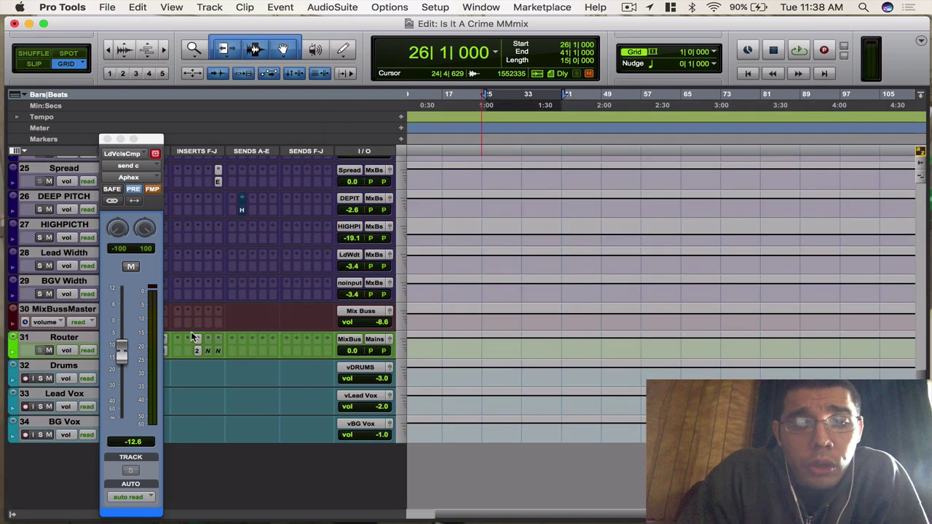
left_click(179, 340)
mouse_move(218, 371)
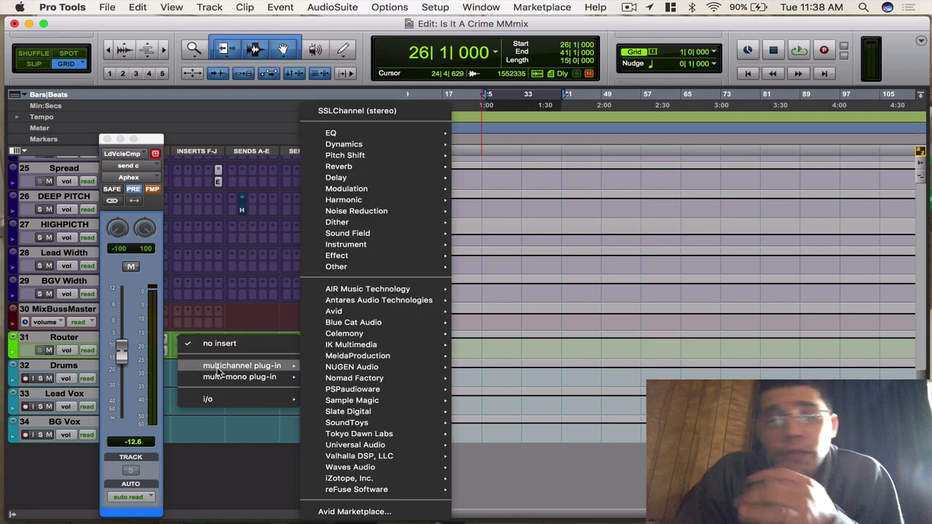
mouse_move(397, 178)
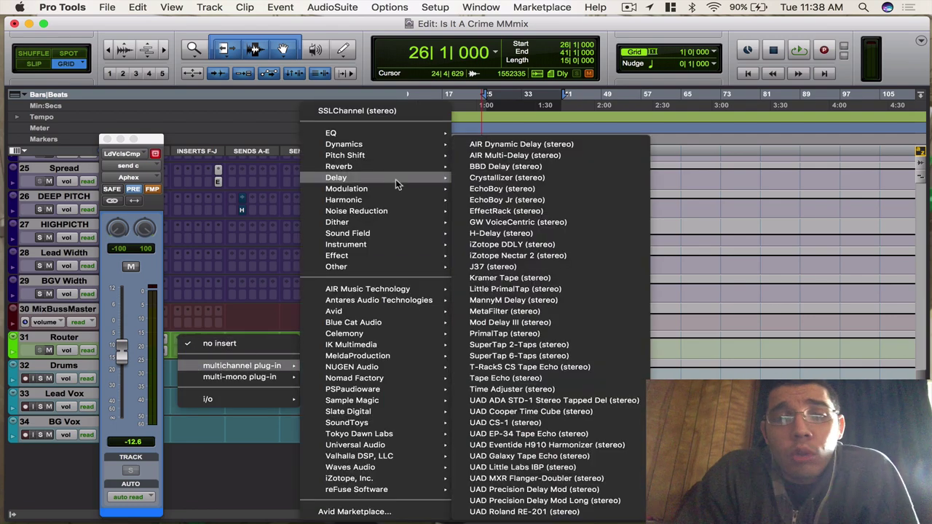
mouse_move(392, 201)
left_click(549, 115)
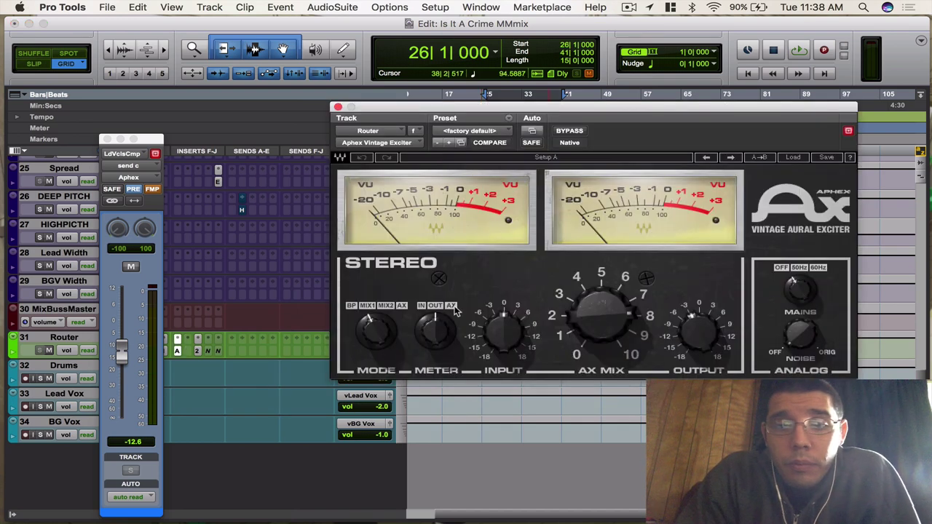
Step: Play the mix, lower the Router exciter's AX MIX to 1.31, and compare the sound with the plug-in bypassed
key("space")
mouse_move(601, 313)
left_click_drag(601, 313, 601, 375)
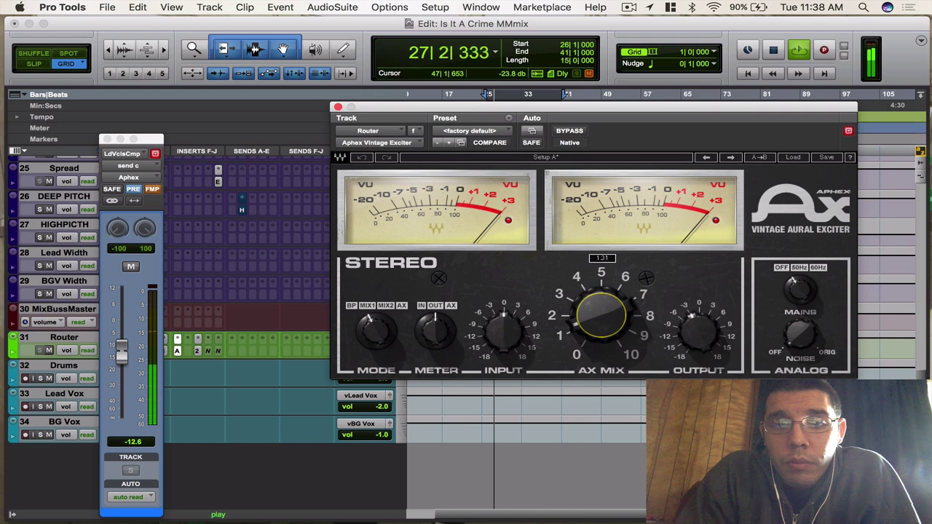
left_click(571, 131)
left_click(571, 131)
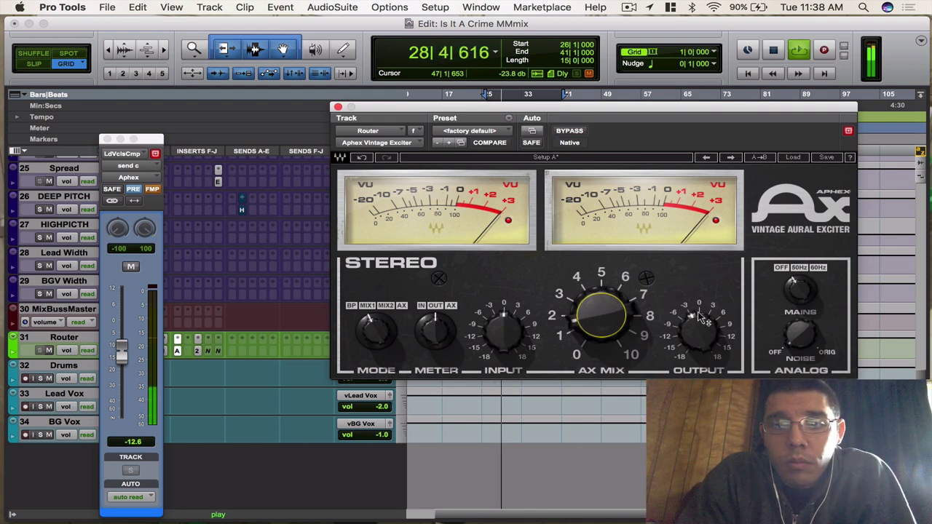
Step: Reset the Router exciter's output level to 0 and compare the processed mix with the plug-in bypassed
left_click(697, 324)
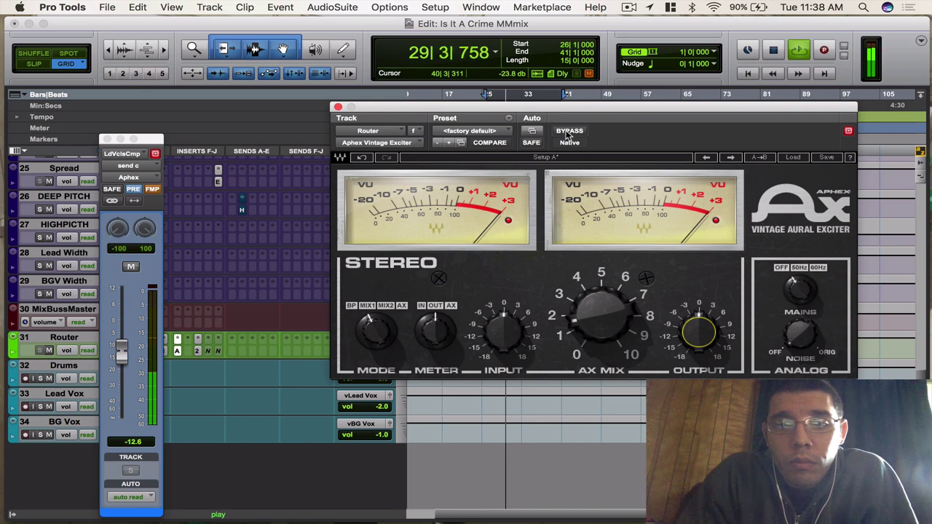
left_click(568, 133)
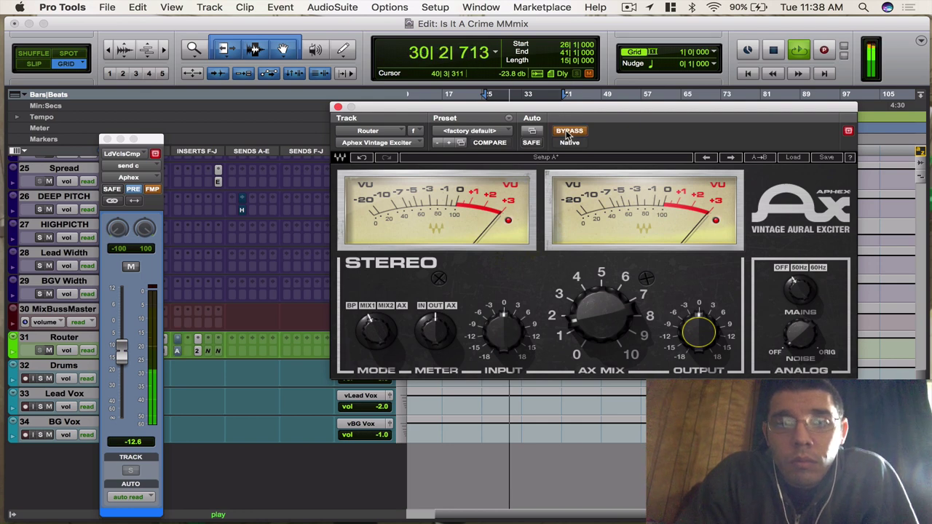
left_click(569, 132)
Step: Set the Router exciter's AX MIX to about 2 and compare the MIX1 and MIX2 modes during playback
left_click_drag(601, 314, 601, 311)
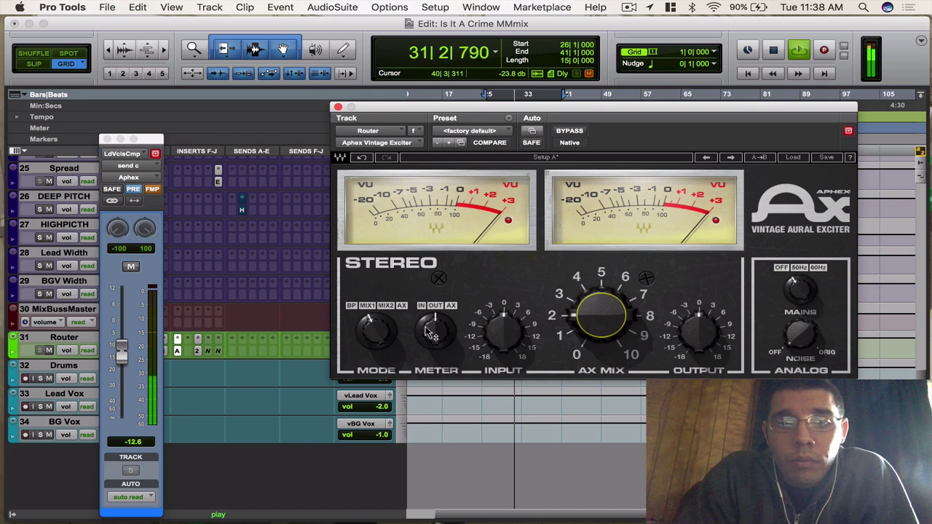
left_click(582, 133)
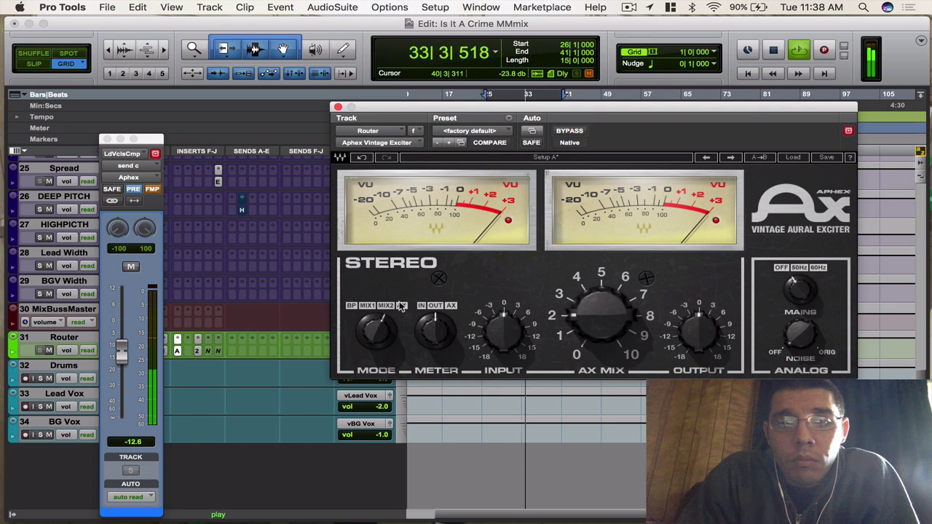
left_click(387, 308)
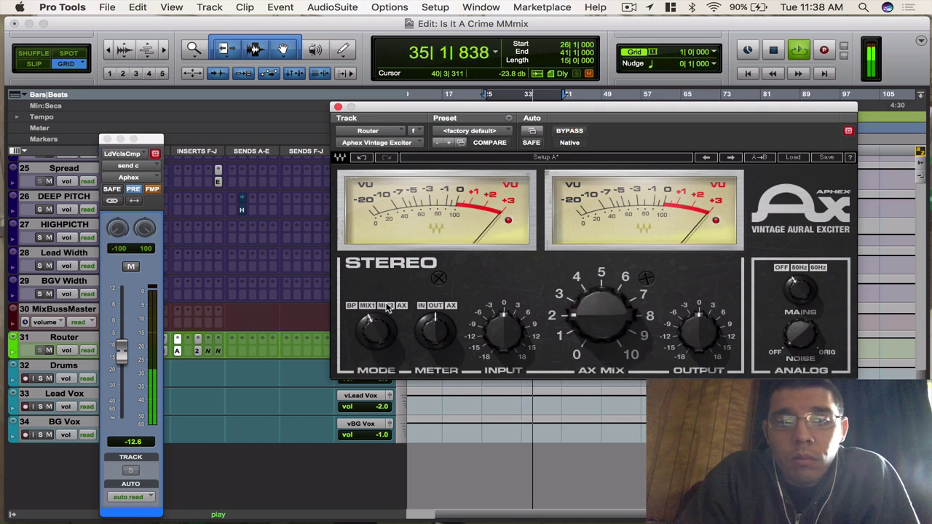
left_click(387, 308)
left_click(375, 309)
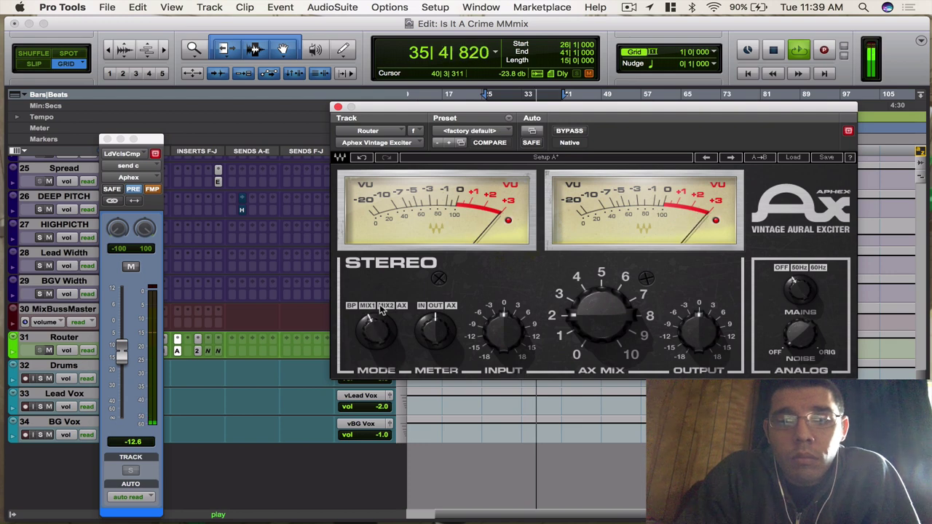
Step: Raise the Router exciter's AX MIX to 4.89 and compare MIX2 with MIX1, finishing on MIX1
left_click_drag(603, 320, 603, 289)
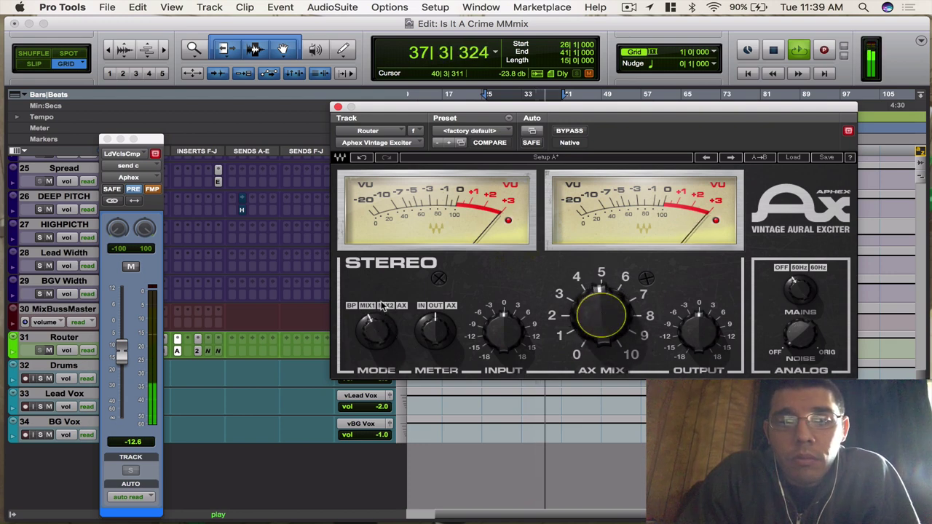
left_click(386, 307)
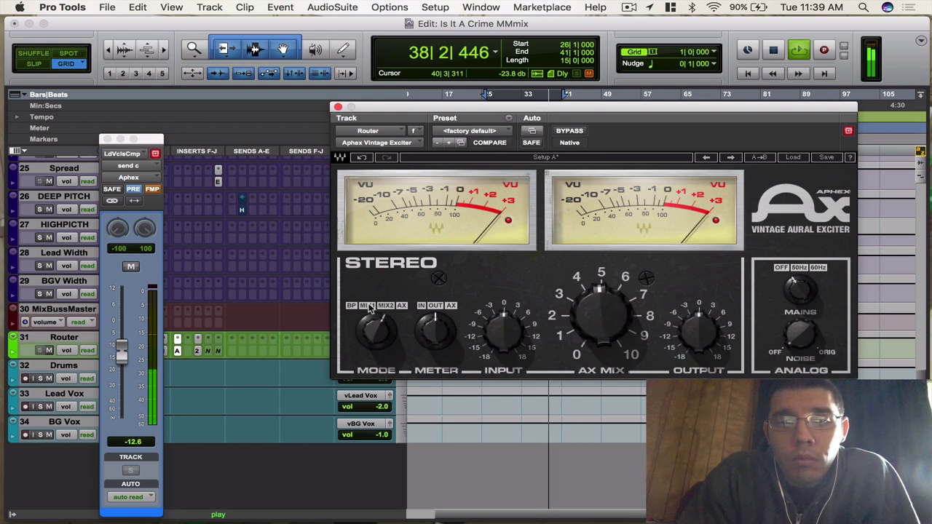
left_click(369, 308)
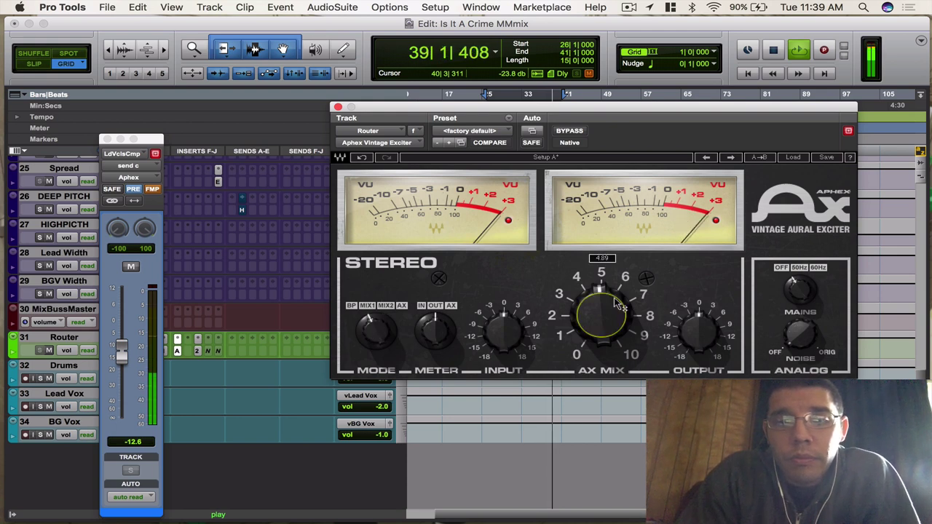
Step: Bypass and re-enable the Router exciter to compare the full mix with and without it, and stop playback
left_click(571, 132)
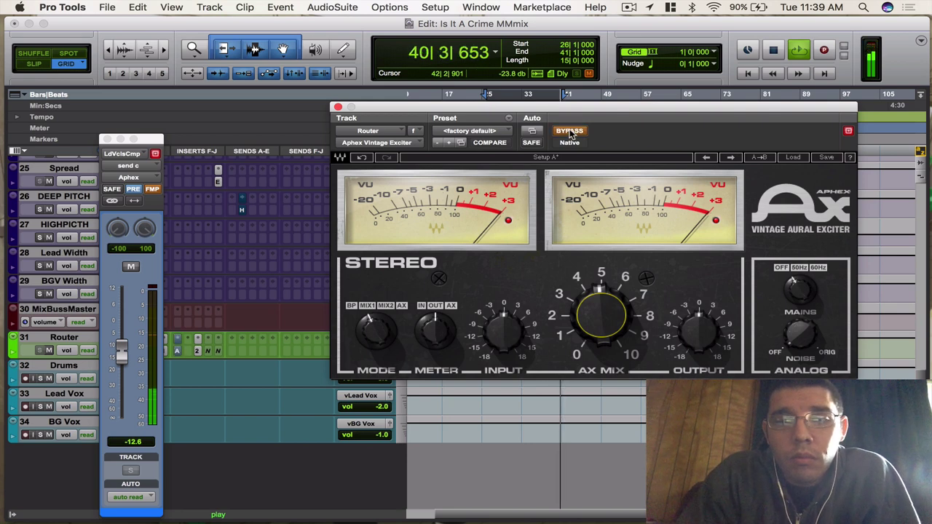
left_click(571, 132)
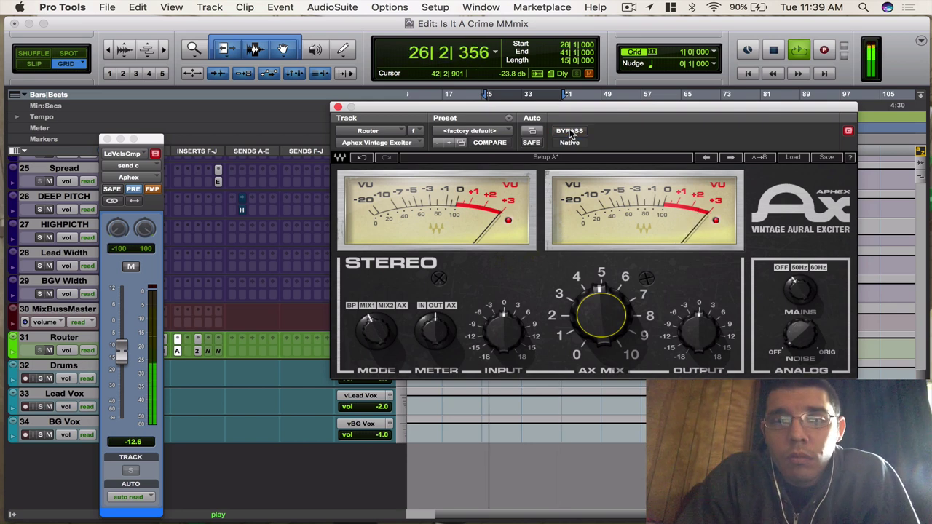
key("space")
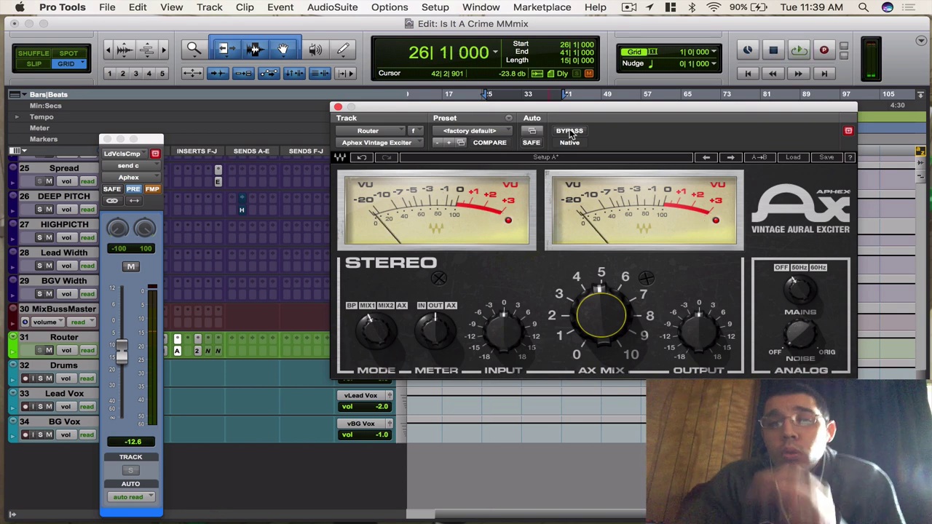